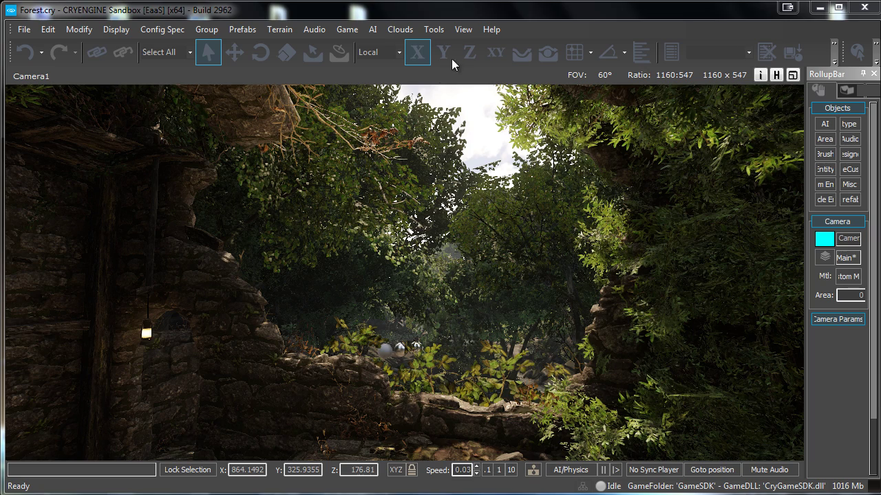
# Step: Dock the Track View editor below the forest viewport and balance the splitter between them
pyautogui.click(461, 31)
pyautogui.moveTo(503, 45)
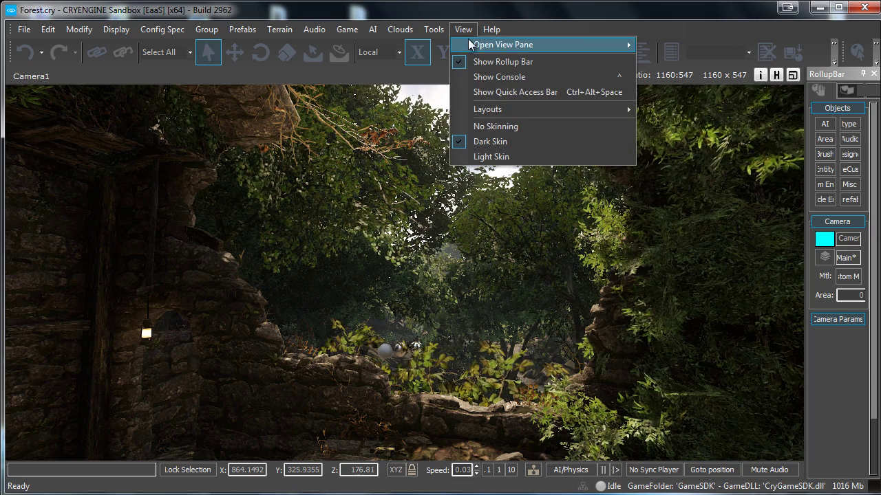
pyautogui.scroll(-2, 688, 117)
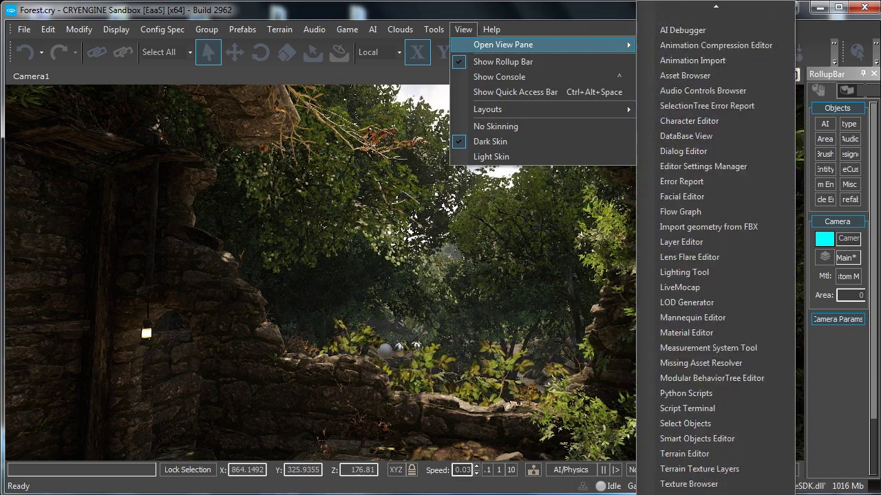
pyautogui.scroll(-2, 689, 117)
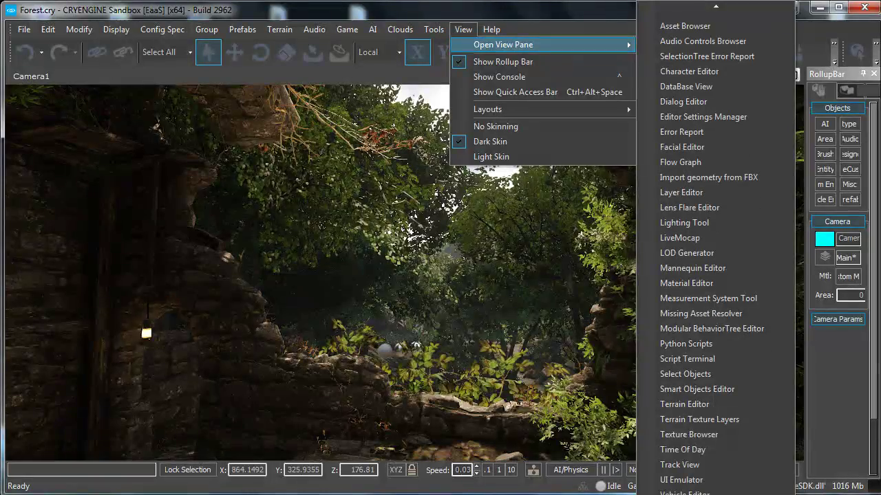
pyautogui.click(688, 465)
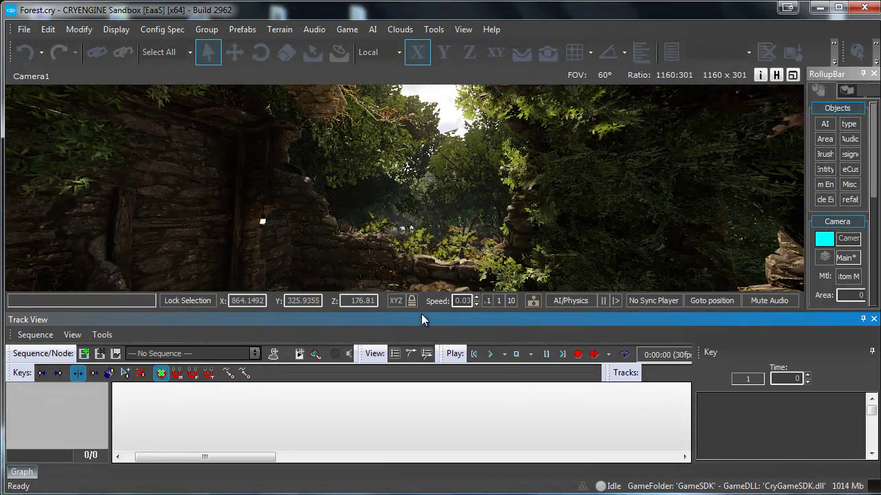
pyautogui.moveTo(422, 311); pyautogui.dragTo(407, 344)
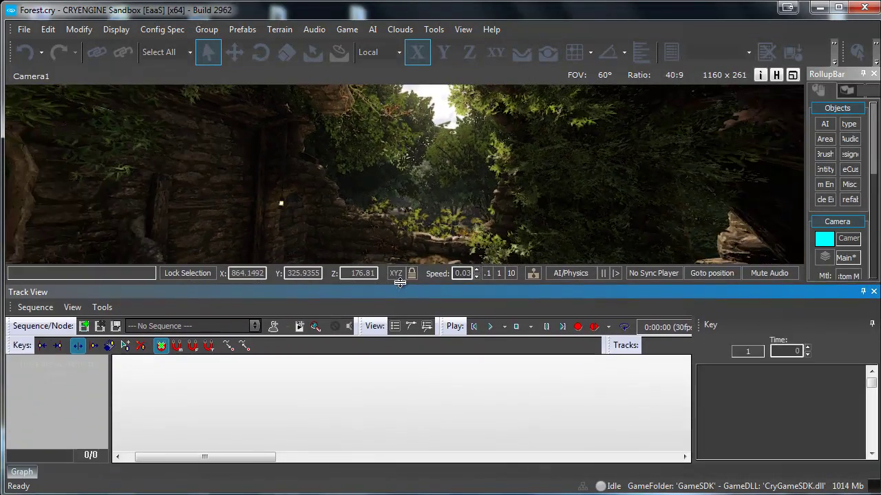
pyautogui.moveTo(406, 344); pyautogui.dragTo(397, 328)
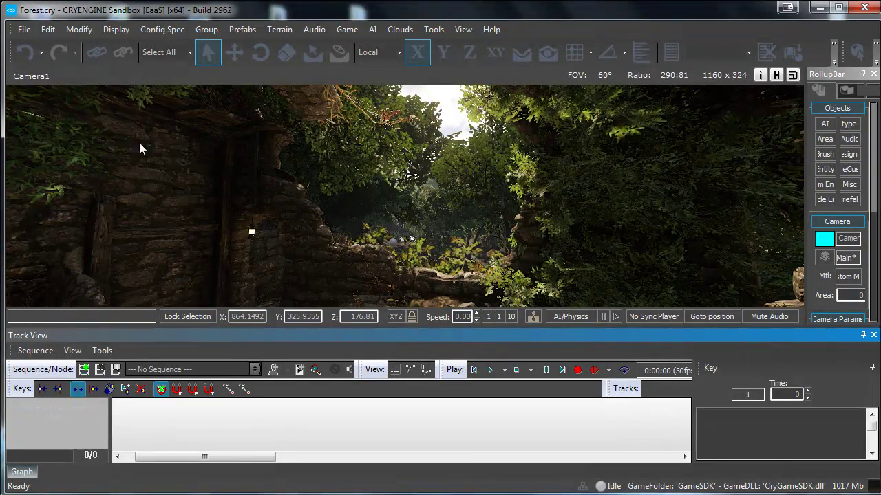
# Step: Switch the viewport to the default camera and fly forward into the ruins
pyautogui.rightClick(35, 73)
pyautogui.click(101, 227)
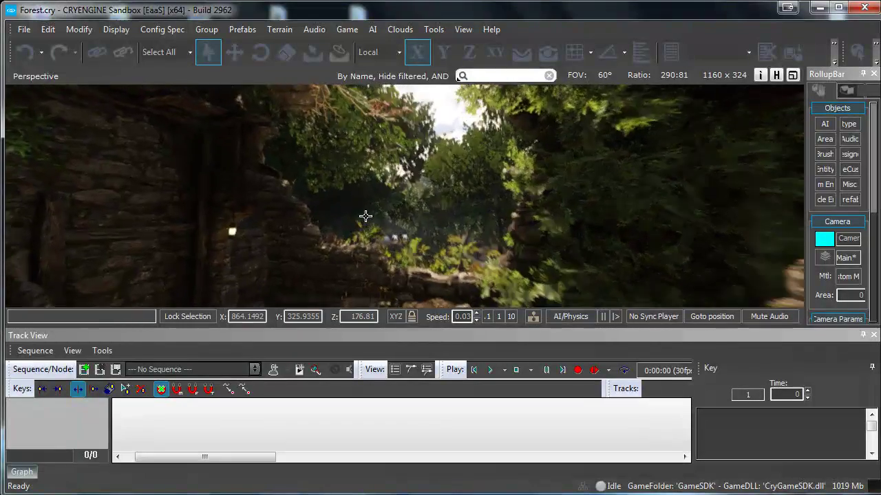
pyautogui.press('w')
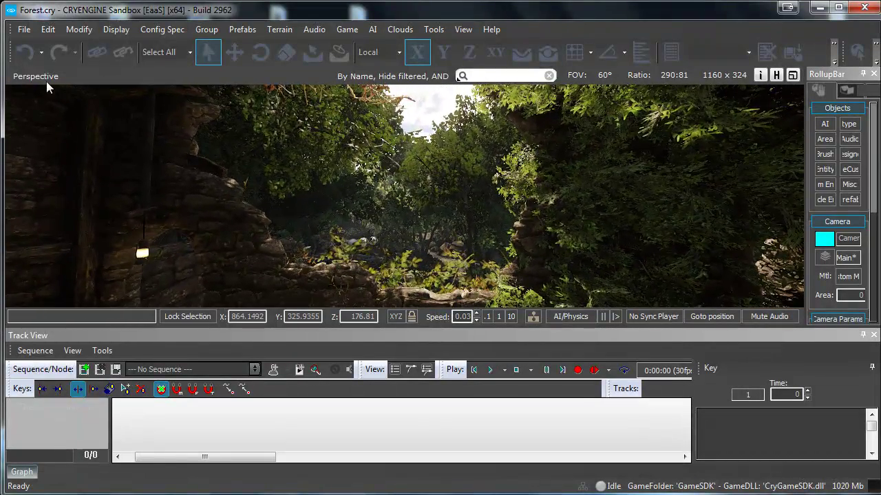
# Step: Look through Camera2, make it the selected camera, and enlarge the Track View panel
pyautogui.click(41, 75)
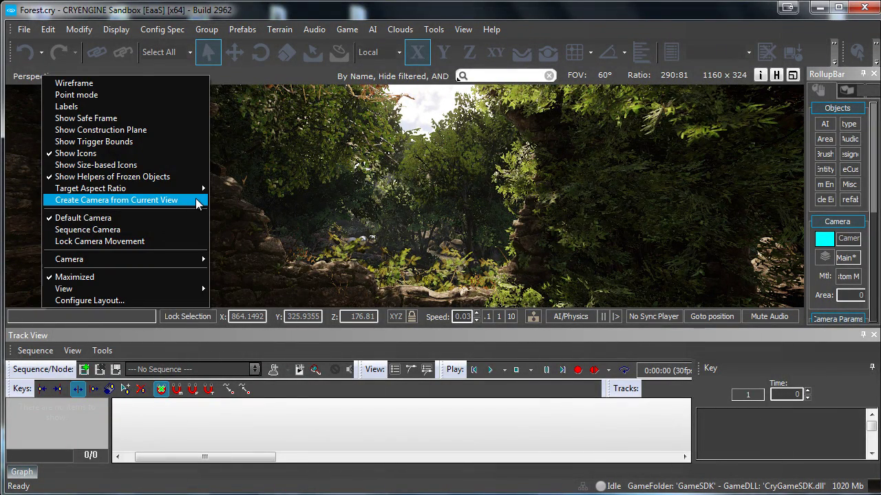
pyautogui.click(196, 203)
pyautogui.click(33, 76)
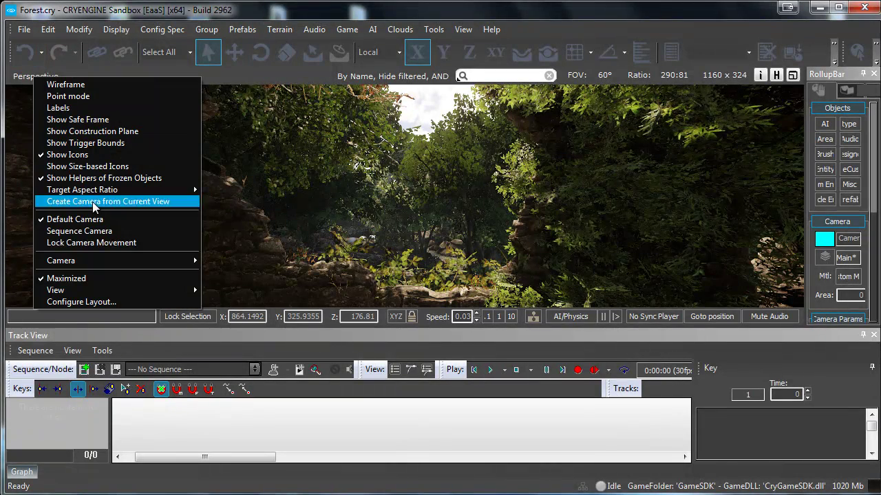
pyautogui.moveTo(69, 259)
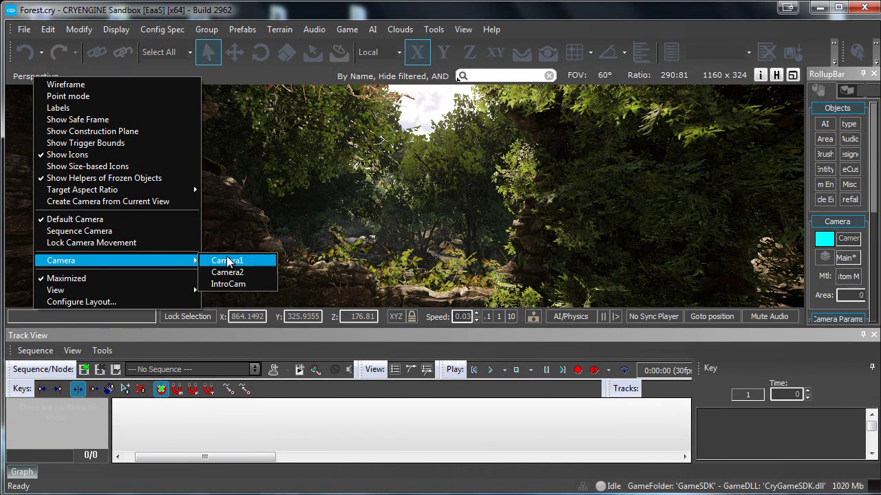
pyautogui.click(237, 275)
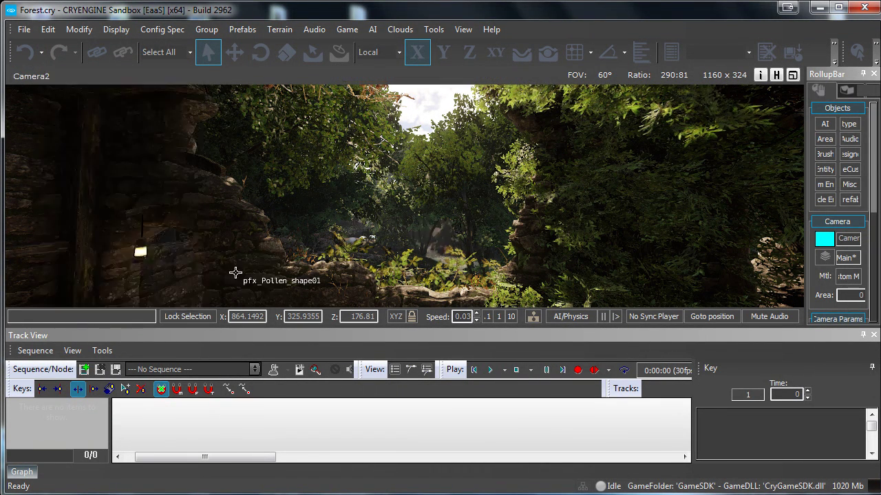
pyautogui.click(46, 76)
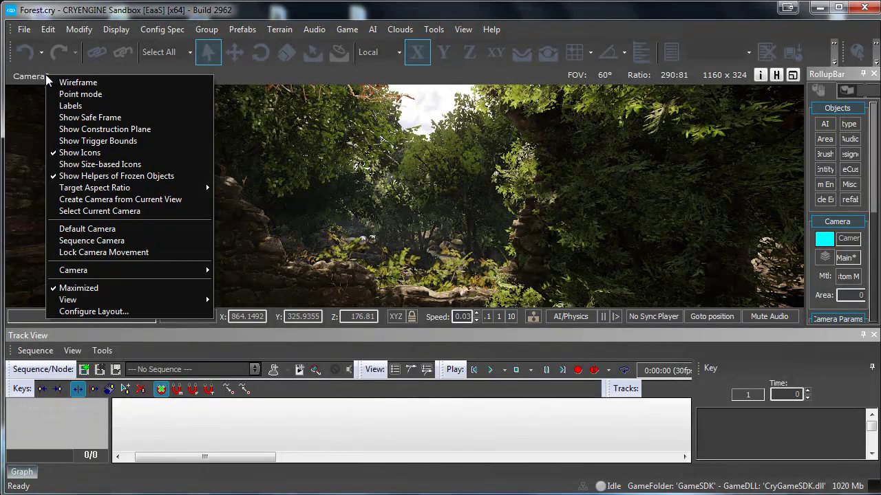
pyautogui.click(66, 212)
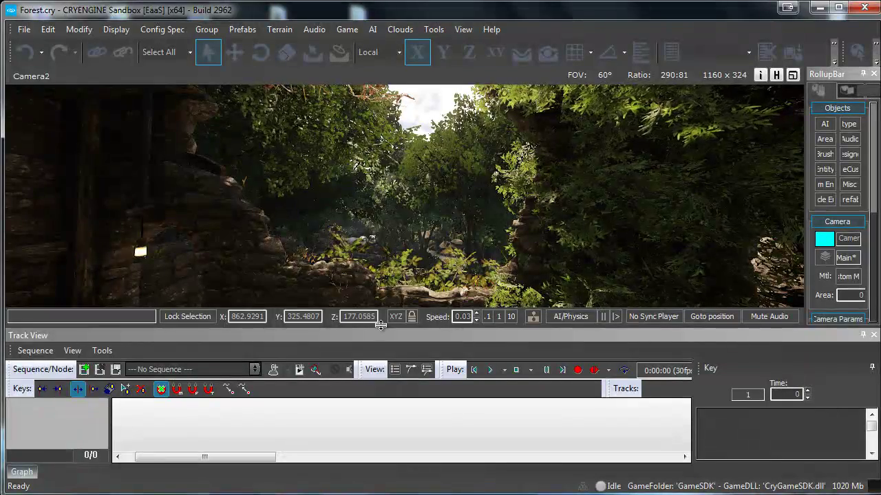
pyautogui.moveTo(385, 328); pyautogui.dragTo(385, 266)
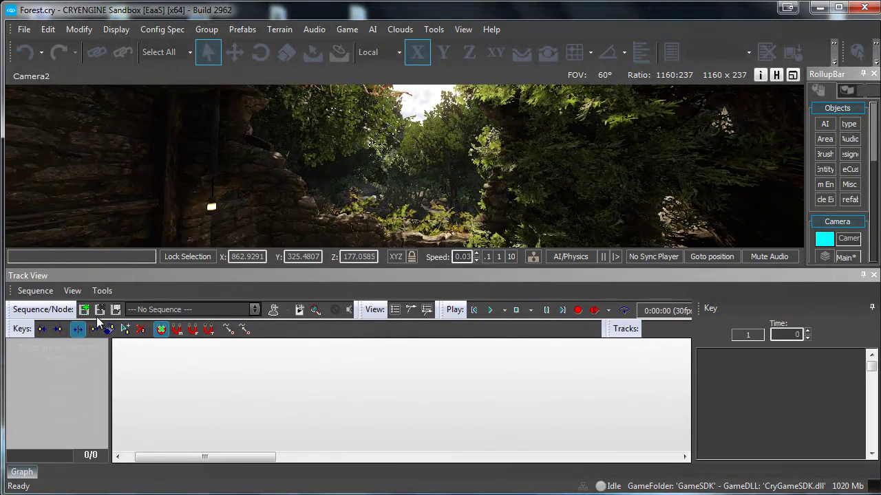
# Step: Create a new sequence, renaming it to 'flytrough1' after the duplicate-name warning
pyautogui.click(36, 291)
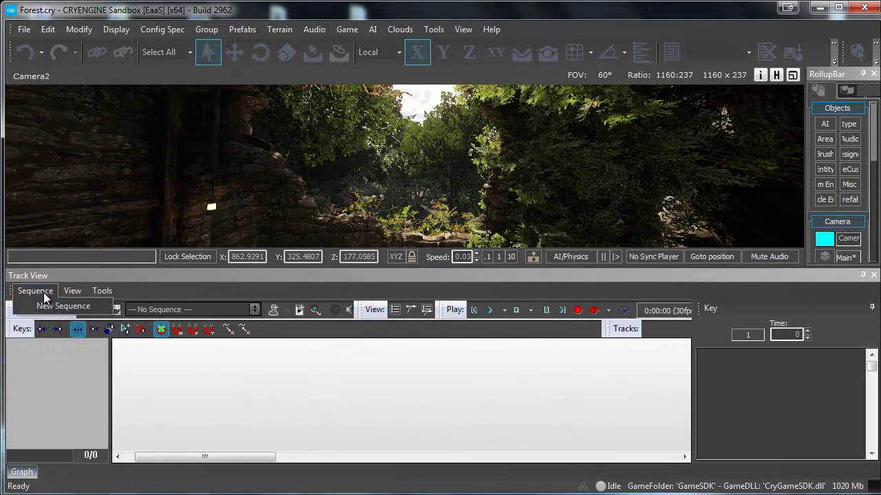
pyautogui.click(50, 305)
pyautogui.write('flytrough')
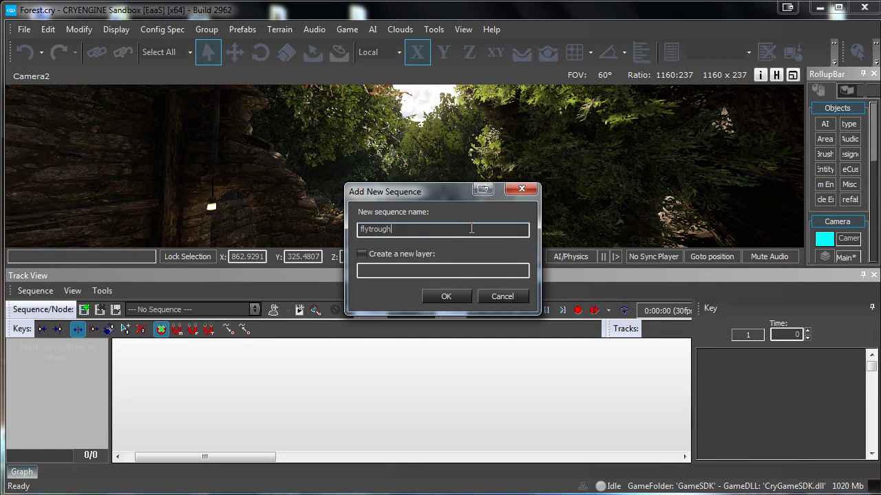
pyautogui.click(458, 296)
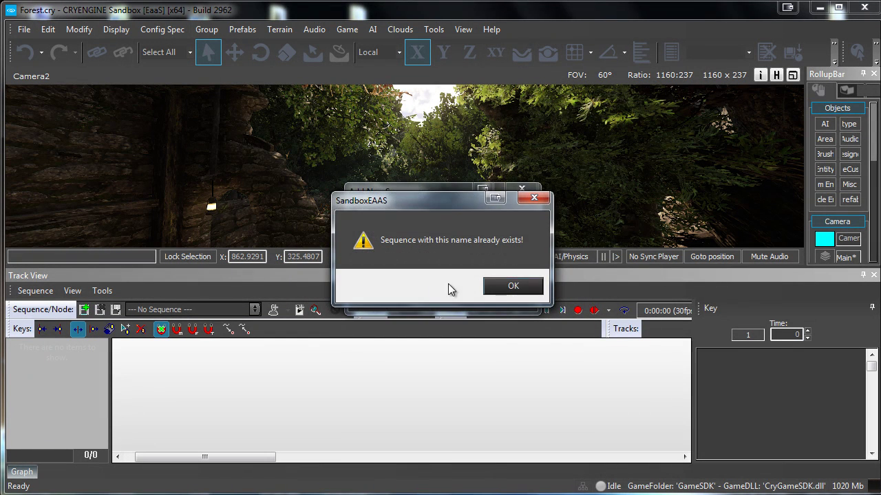
pyautogui.click(512, 289)
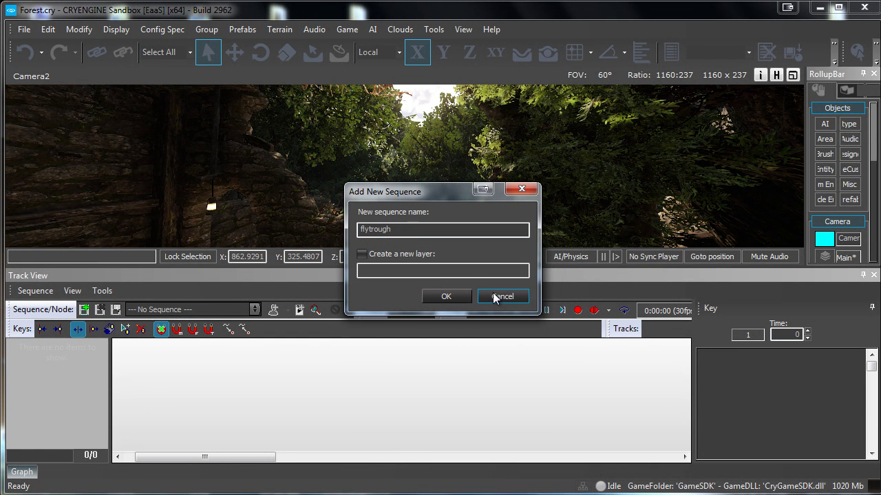
pyautogui.click(419, 229)
pyautogui.write('1')
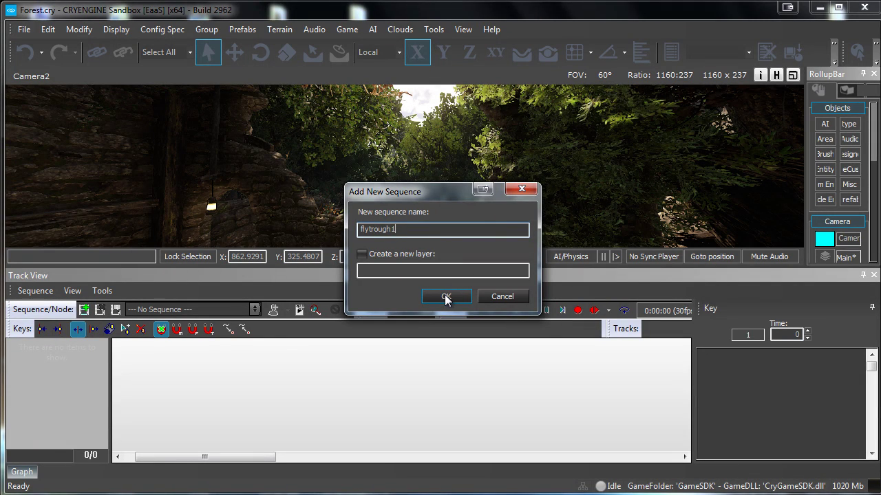
pyautogui.click(446, 296)
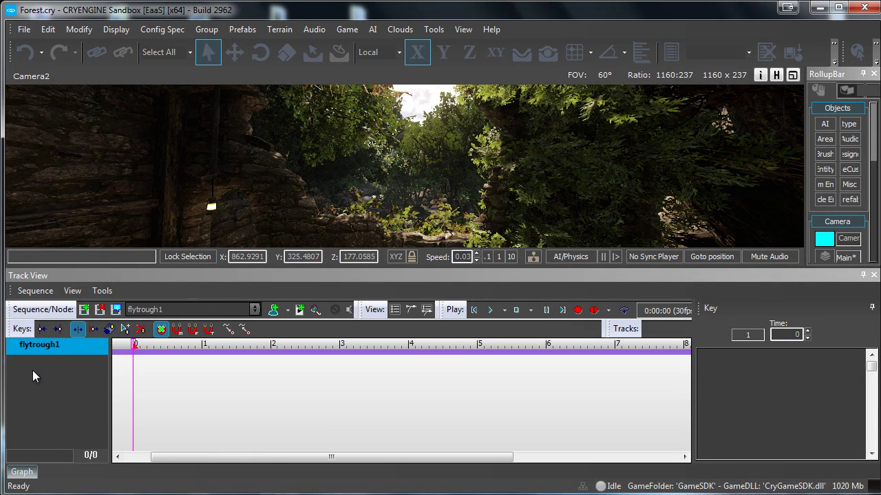
# Step: Add the selected Camera2 to flytrough1 and accept the sequence properties with 500-second end time
pyautogui.rightClick(22, 391)
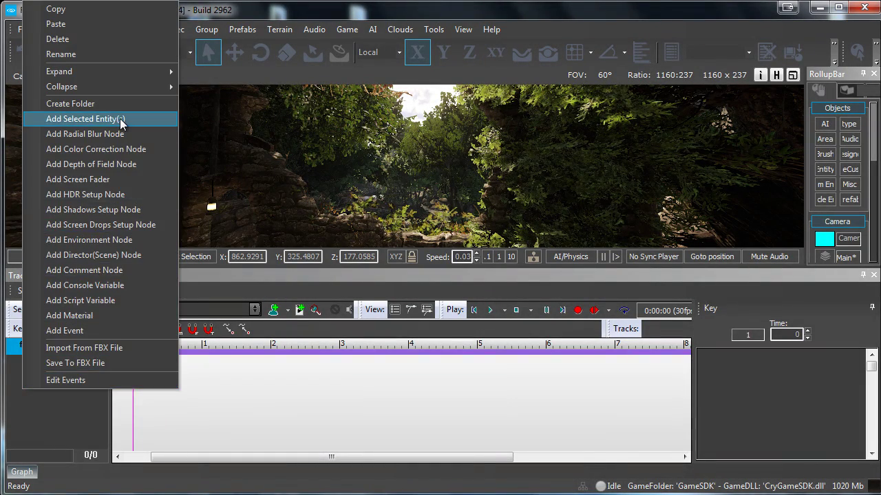
pyautogui.click(96, 118)
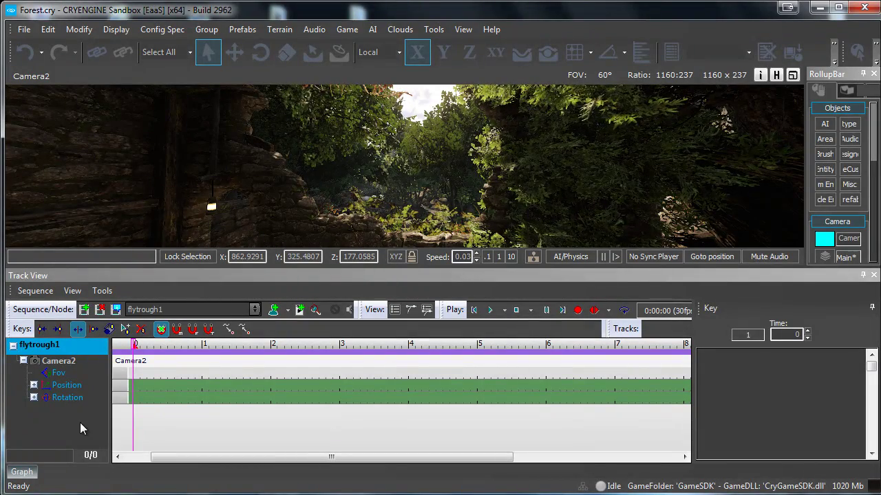
pyautogui.click(116, 311)
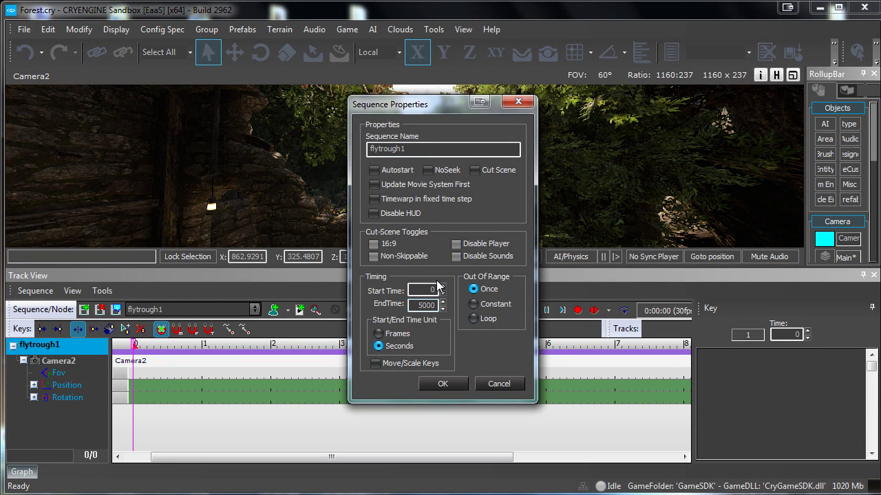
pyautogui.click(454, 386)
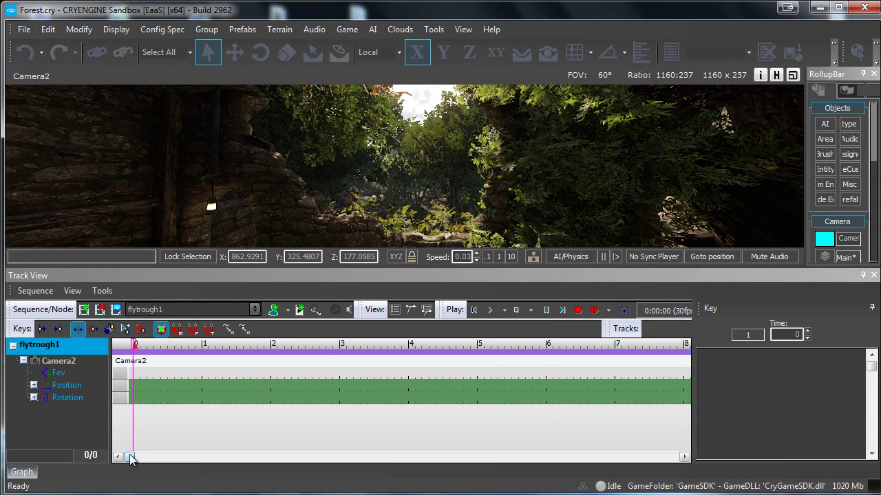
# Step: Scrub the timeline, then set the Auto Record key interval to 1 sec
pyautogui.moveTo(131, 459); pyautogui.dragTo(511, 459)
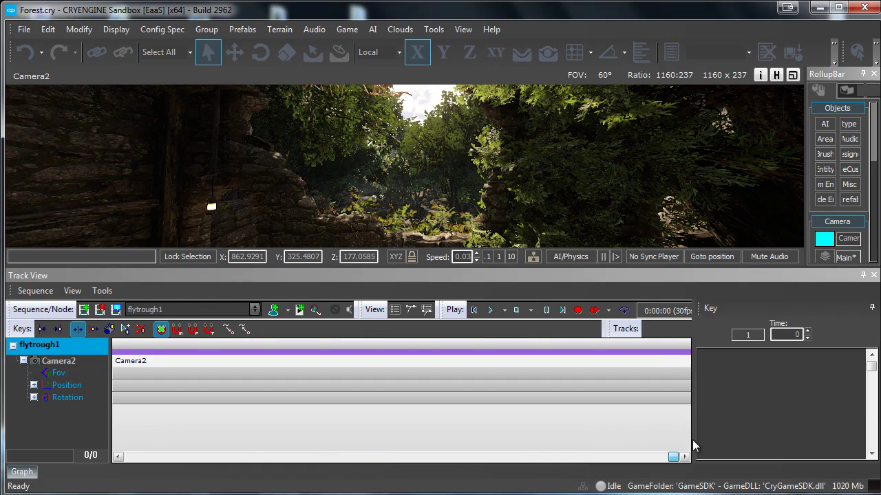
pyautogui.moveTo(567, 451); pyautogui.dragTo(94, 450)
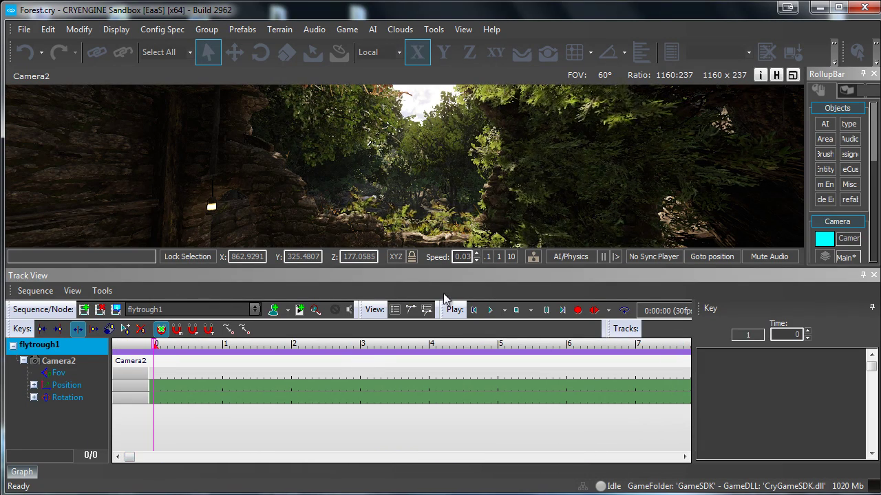
pyautogui.click(612, 311)
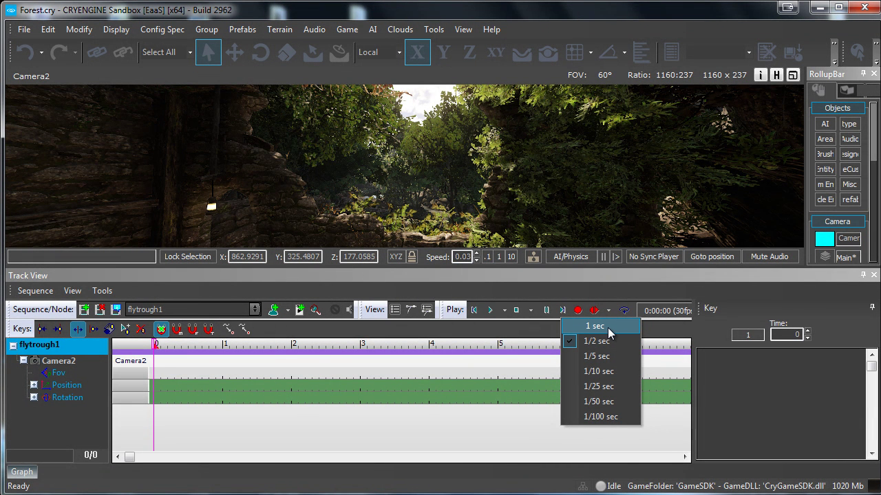
pyautogui.click(607, 328)
pyautogui.click(609, 308)
pyautogui.click(612, 309)
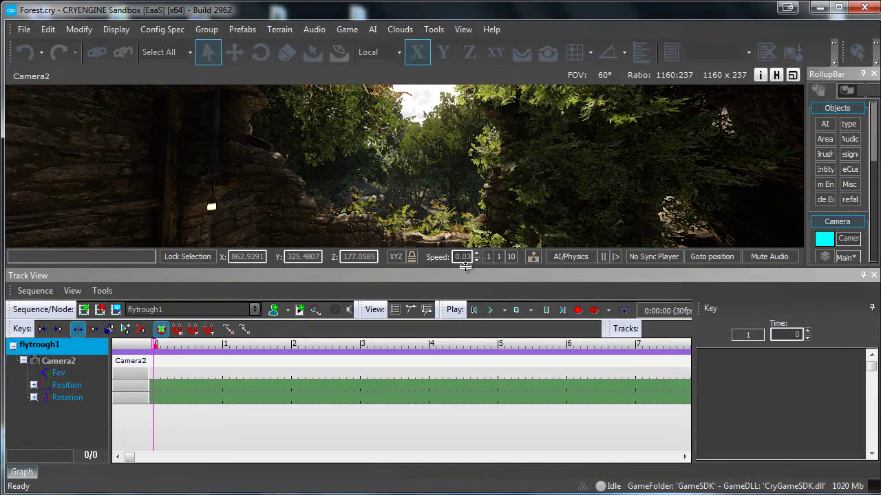
# Step: Enlarge the viewport over Track View and change the camera speed to 0.06
pyautogui.moveTo(470, 267)
pyautogui.mouseDown()
pyautogui.moveTo(471, 305)
pyautogui.moveTo(471, 296)
pyautogui.mouseUp()
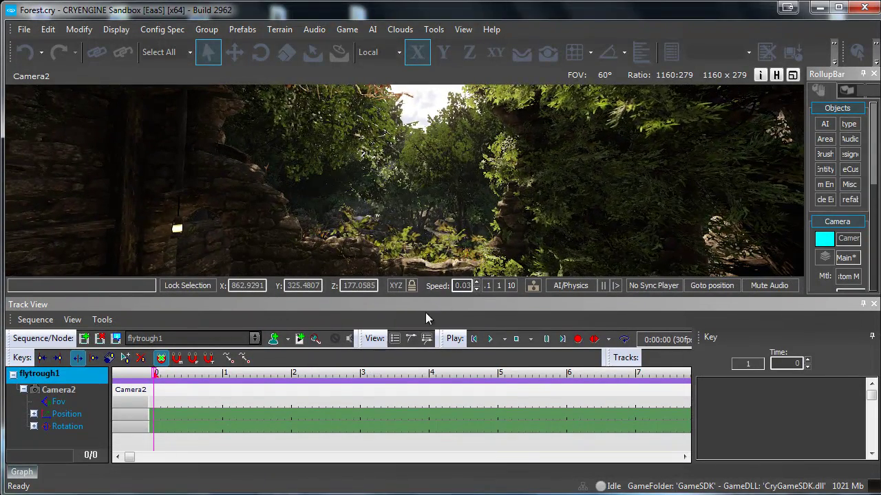
pyautogui.moveTo(455, 286); pyautogui.dragTo(469, 286)
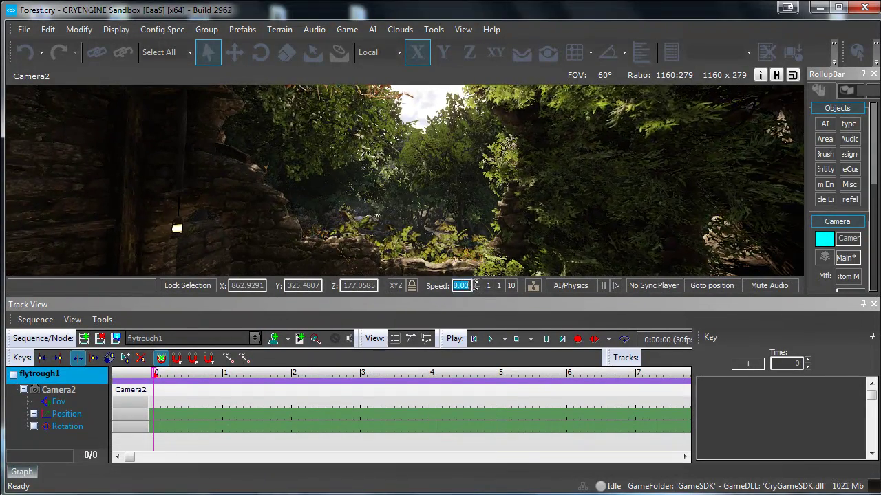
pyautogui.write('0.05')
pyautogui.press('Return')
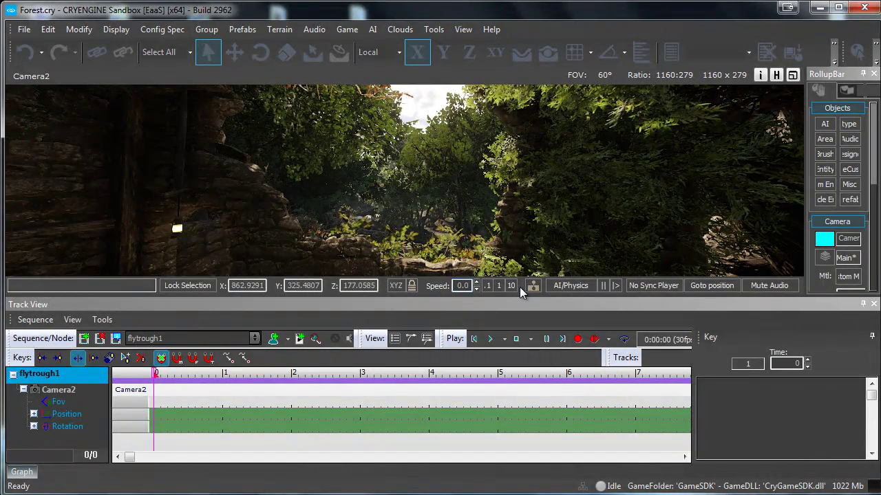
pyautogui.press('BackSpace')
pyautogui.press('BackSpace')
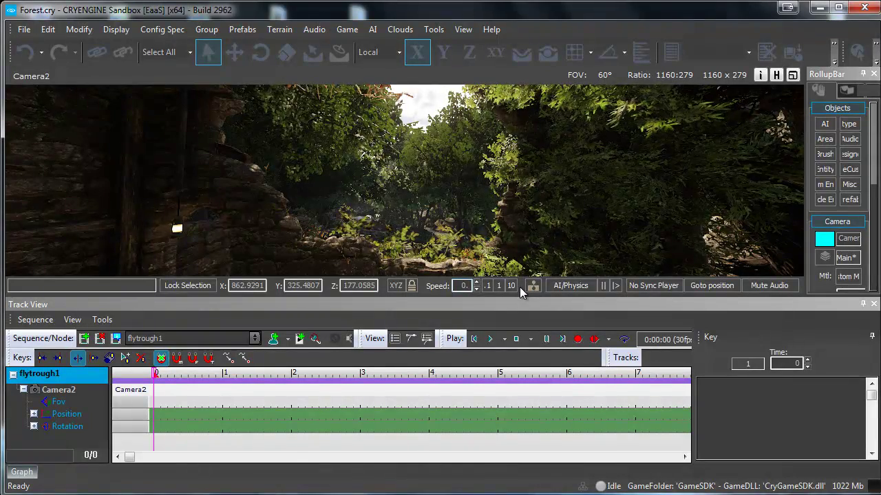
pyautogui.write('05')
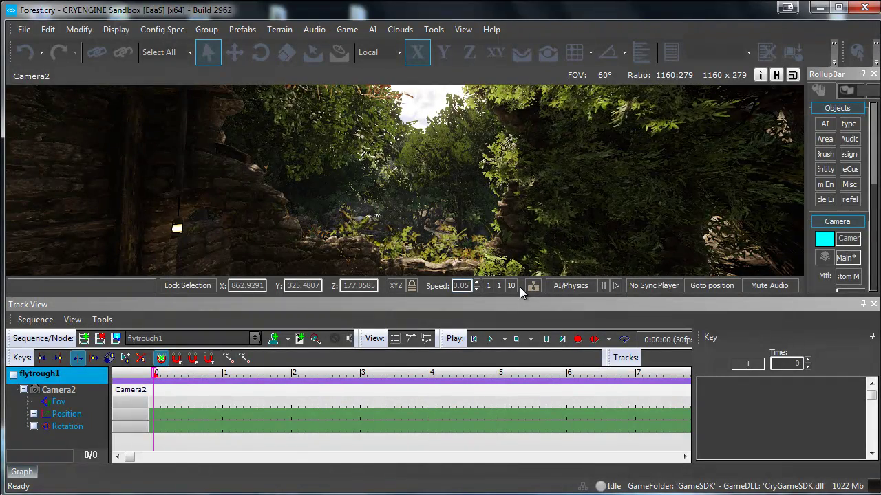
pyautogui.press('BackSpace')
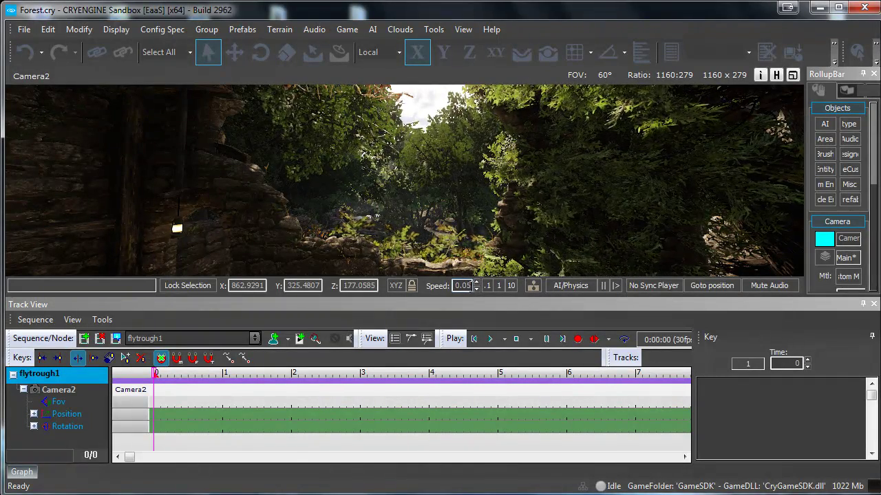
pyautogui.write('6')
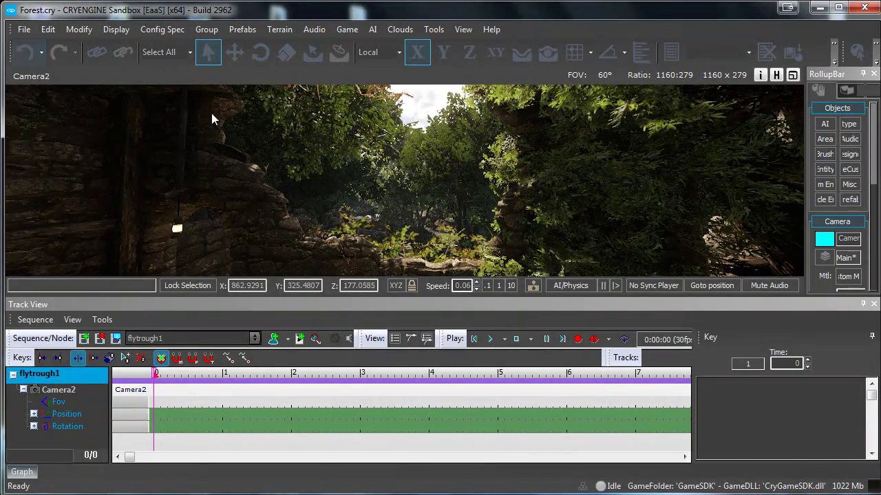
# Step: Enable recording with AI/Physics and fly Camera2 along the forest path to record keys
pyautogui.rightClick(32, 78)
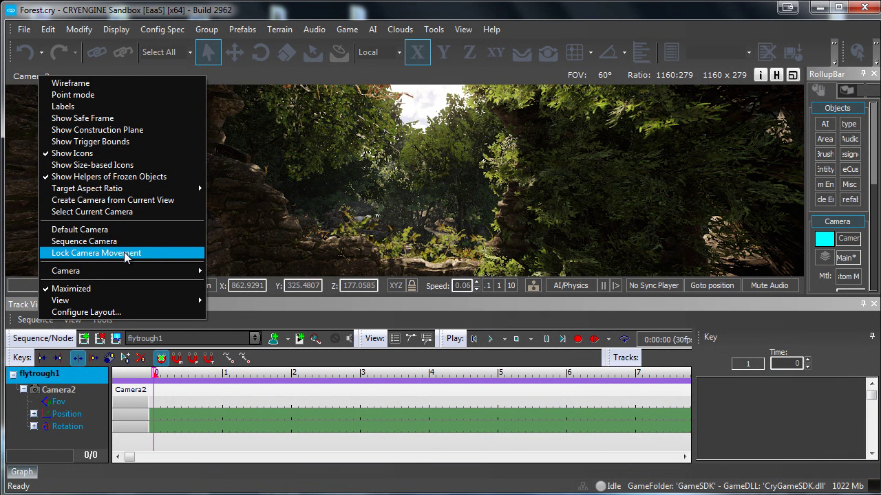
pyautogui.click(587, 303)
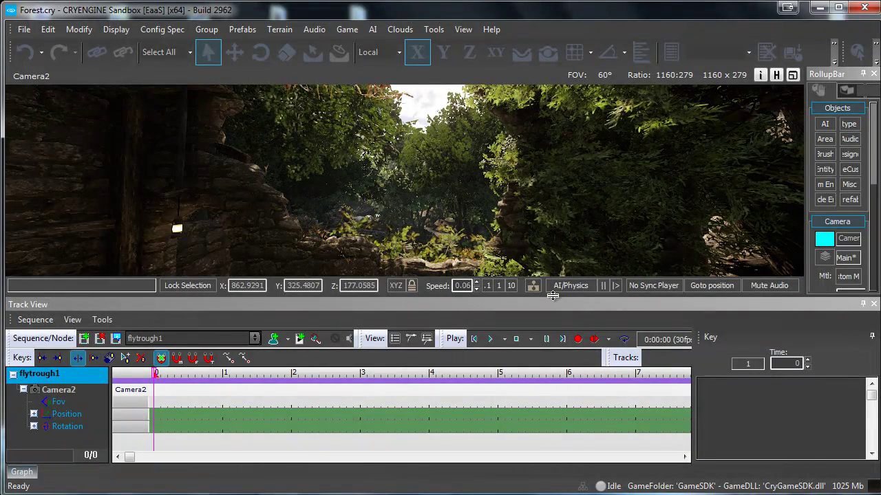
pyautogui.click(595, 338)
pyautogui.click(568, 285)
pyautogui.moveTo(525, 193); pyautogui.dragTo(536, 191, button='right')
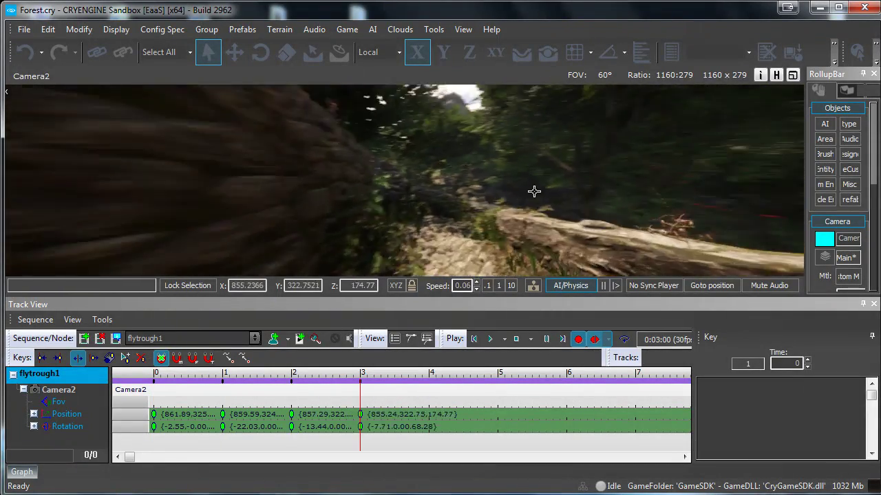
pyautogui.moveTo(534, 191); pyautogui.dragTo(527, 193, button='right')
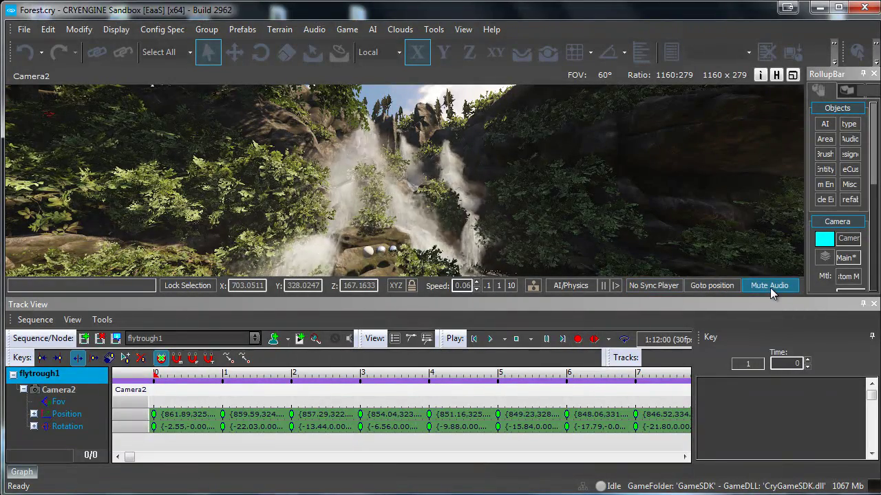
# Step: Mute the level audio and scrub the playhead from the start to three seconds
pyautogui.click(770, 288)
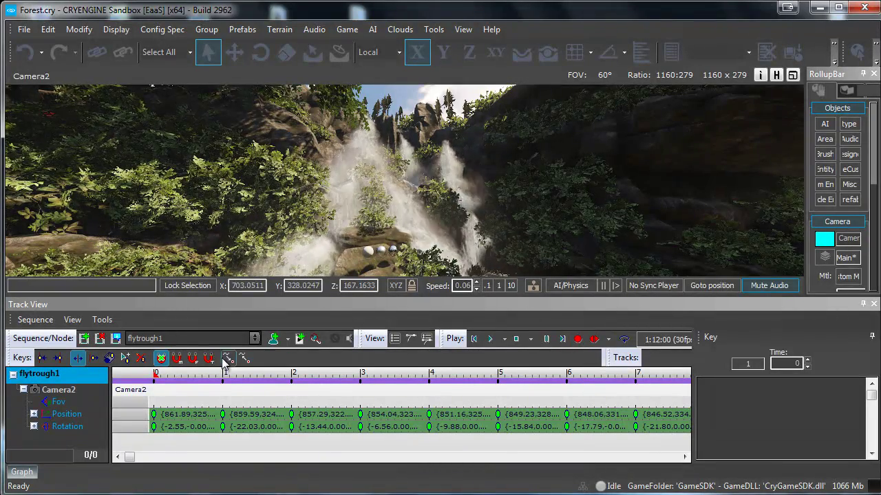
pyautogui.click(157, 373)
pyautogui.moveTo(156, 372)
pyautogui.mouseDown()
pyautogui.moveTo(683, 373)
pyautogui.moveTo(226, 372)
pyautogui.moveTo(113, 357)
pyautogui.mouseUp()
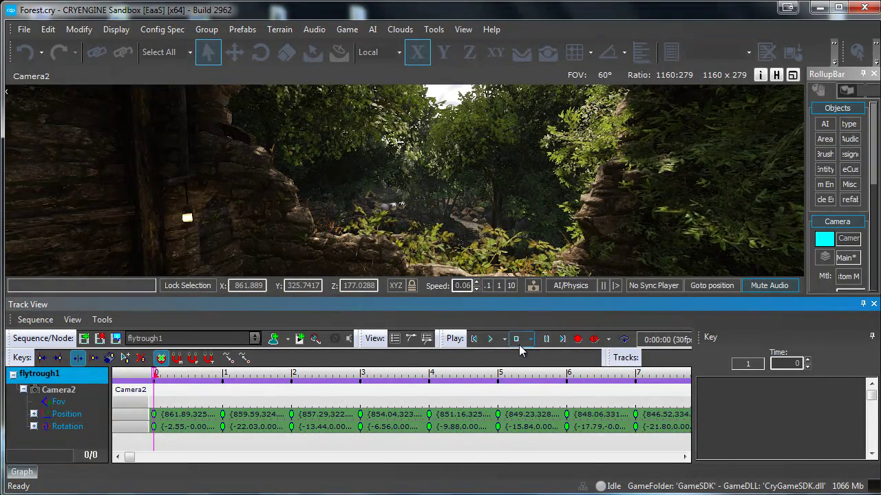
# Step: Play the fly-through, stop it, rewind the playhead to 0, and heighten Track View
pyautogui.click(491, 338)
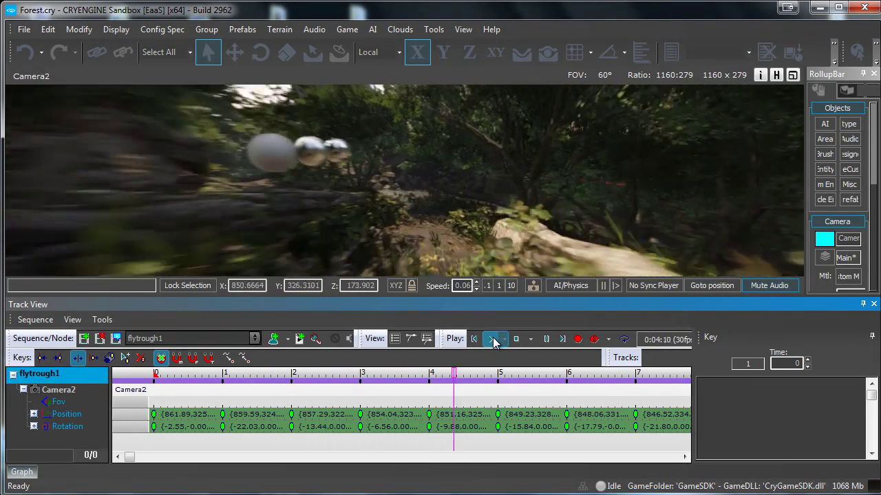
pyautogui.click(545, 375)
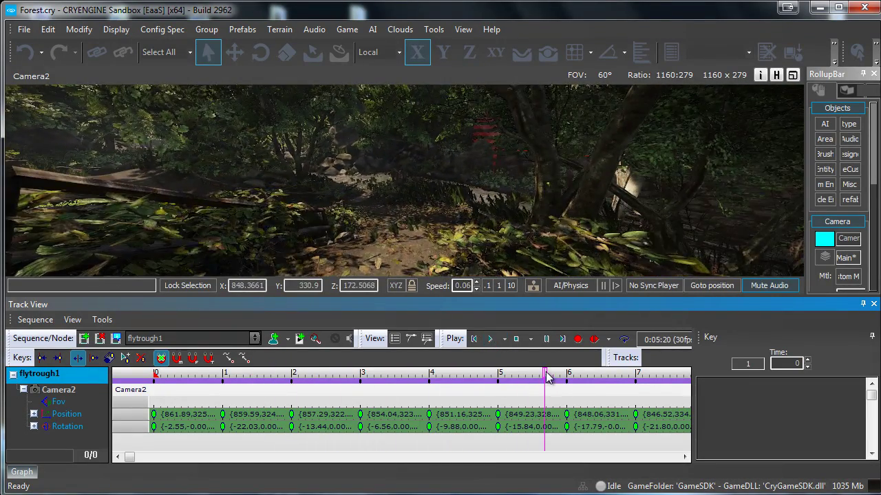
pyautogui.moveTo(547, 377); pyautogui.dragTo(6, 364)
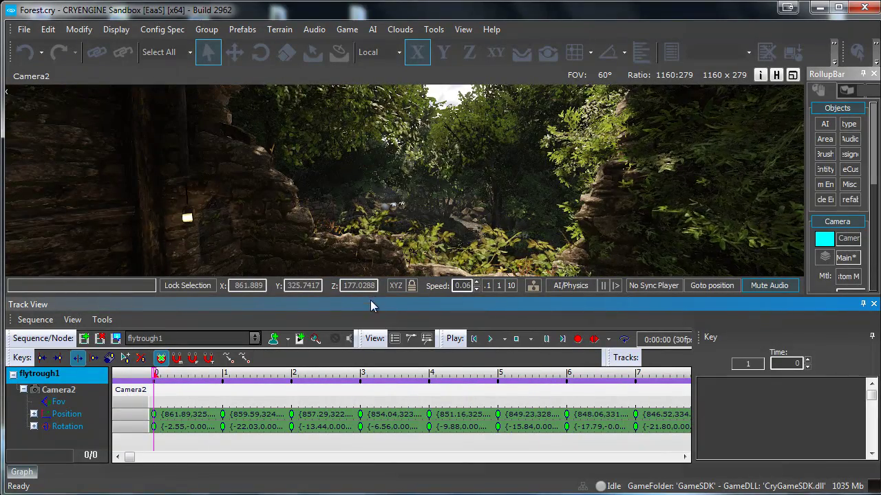
pyautogui.moveTo(375, 298); pyautogui.dragTo(381, 192)
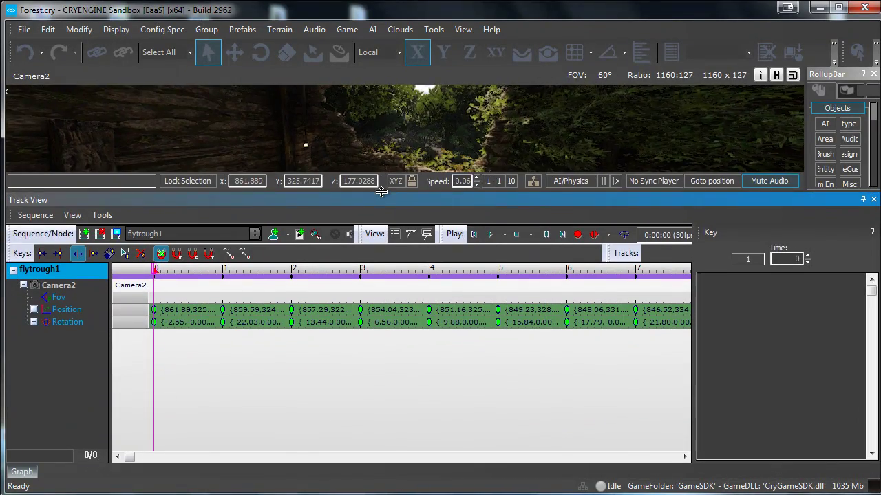
# Step: Switch to curve editing and inspect Camera2's Position X, Y, Z and Rotation curves
pyautogui.click(74, 215)
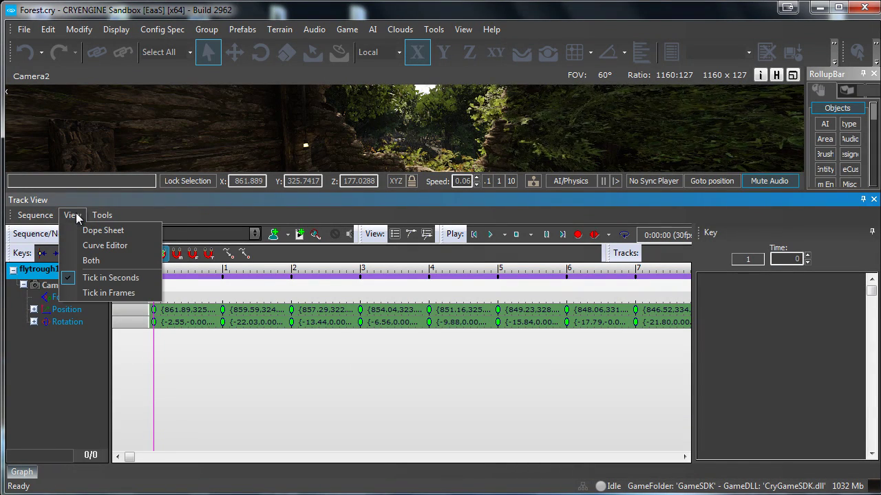
pyautogui.click(128, 248)
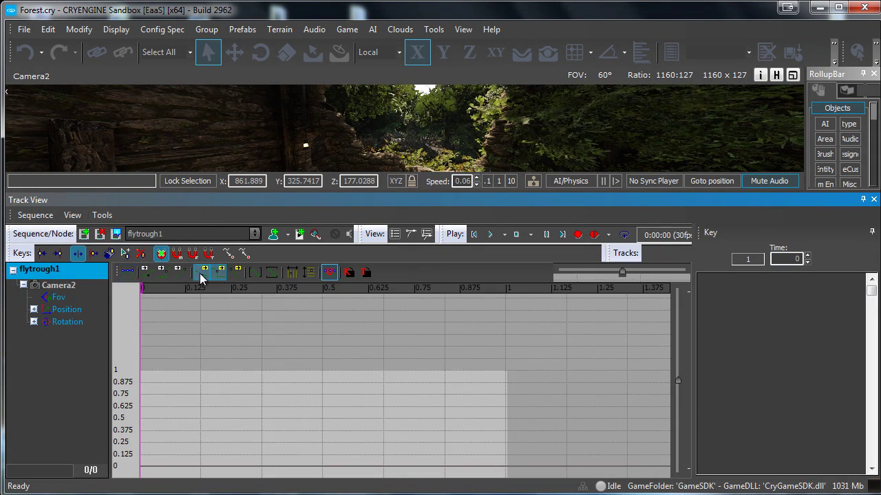
pyautogui.click(34, 310)
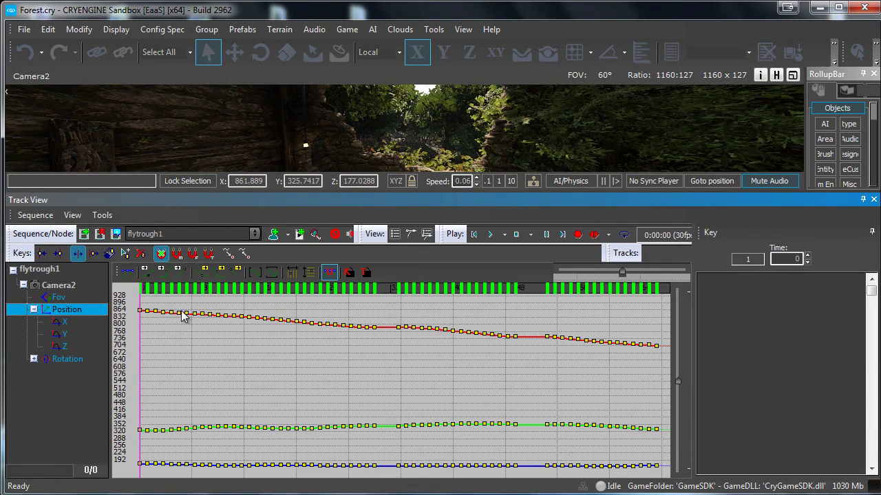
pyautogui.click(67, 322)
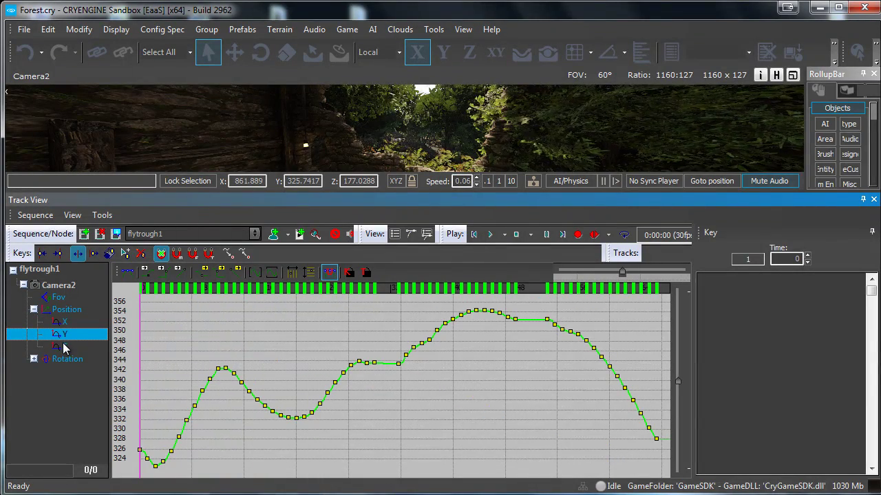
pyautogui.click(65, 347)
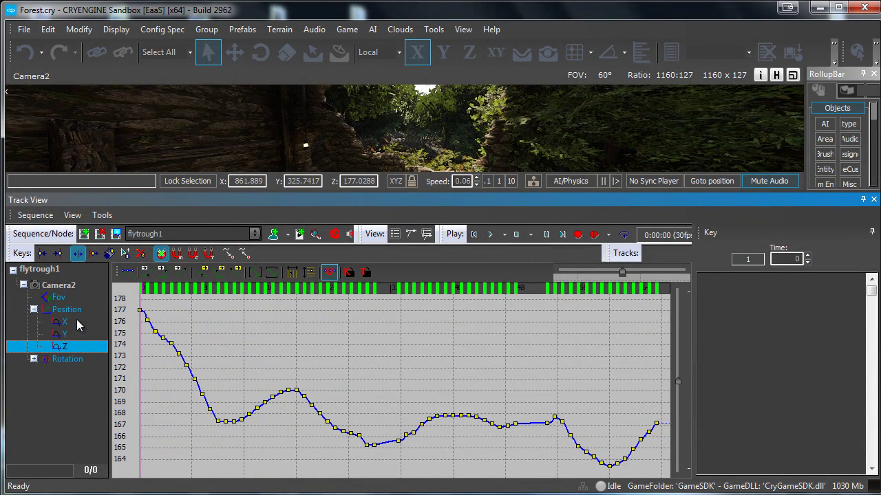
pyautogui.click(77, 323)
pyautogui.click(30, 360)
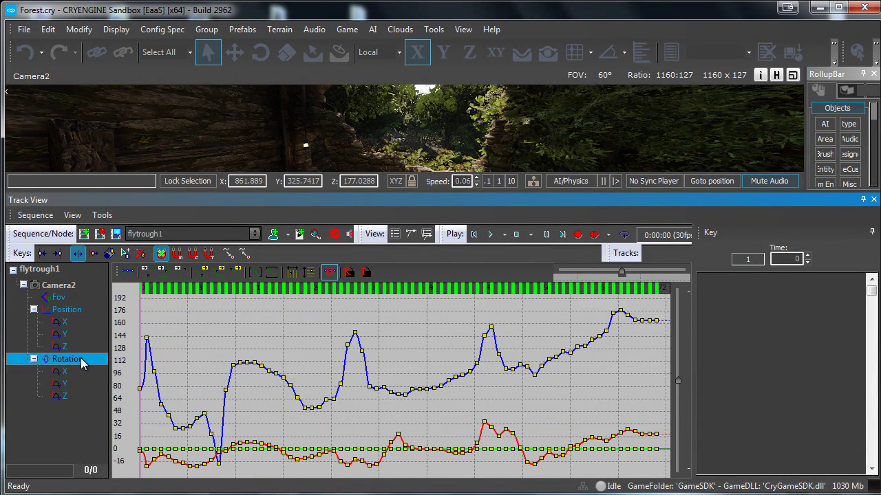
pyautogui.click(66, 310)
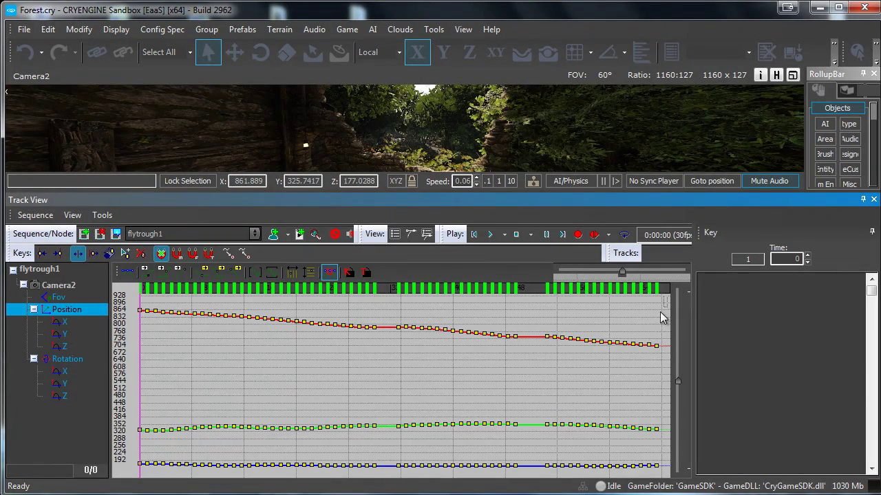
# Step: Set all Position and Rotation keys to auto tangents, then shrink Track View under the viewport
pyautogui.moveTo(662, 302); pyautogui.dragTo(131, 475)
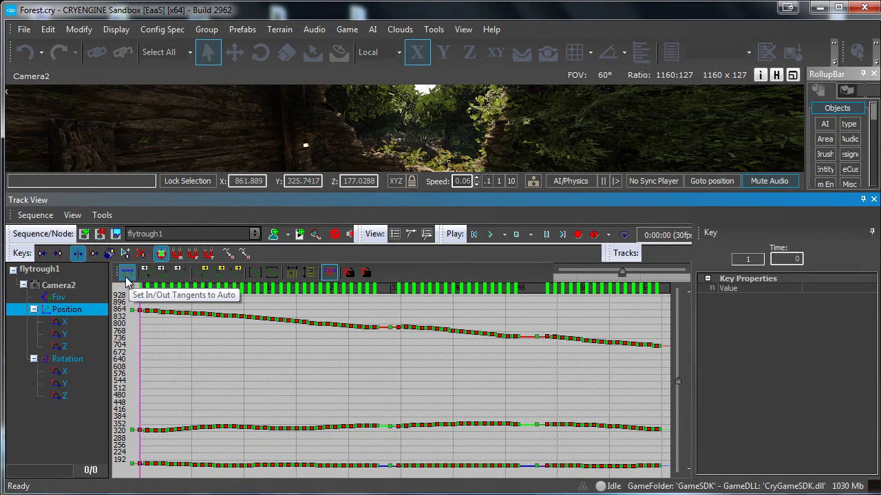
pyautogui.click(126, 280)
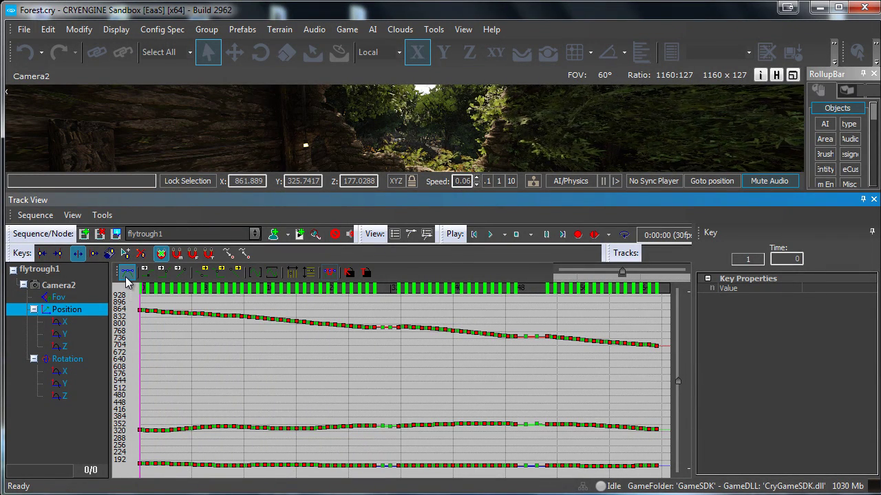
pyautogui.click(68, 358)
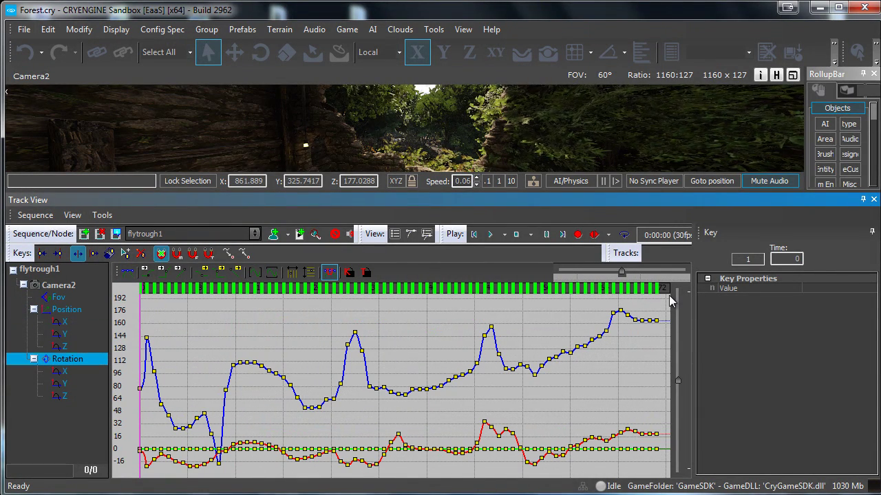
pyautogui.moveTo(669, 295); pyautogui.dragTo(140, 473)
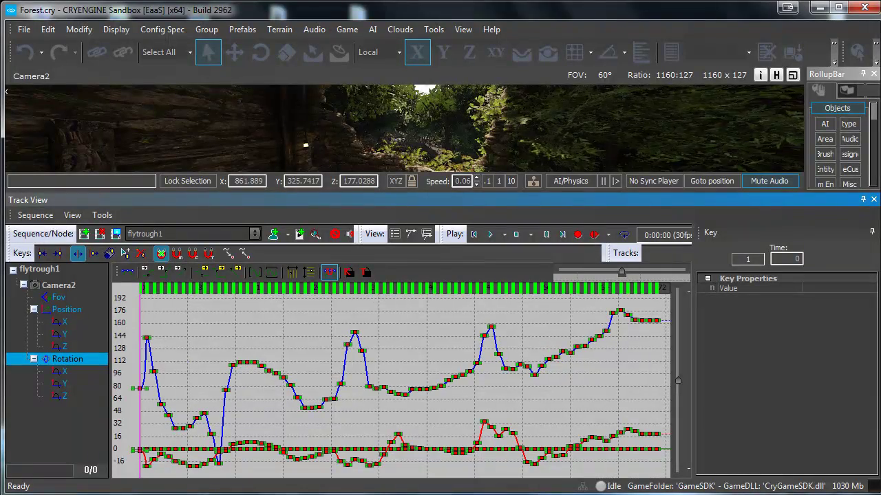
pyautogui.click(126, 272)
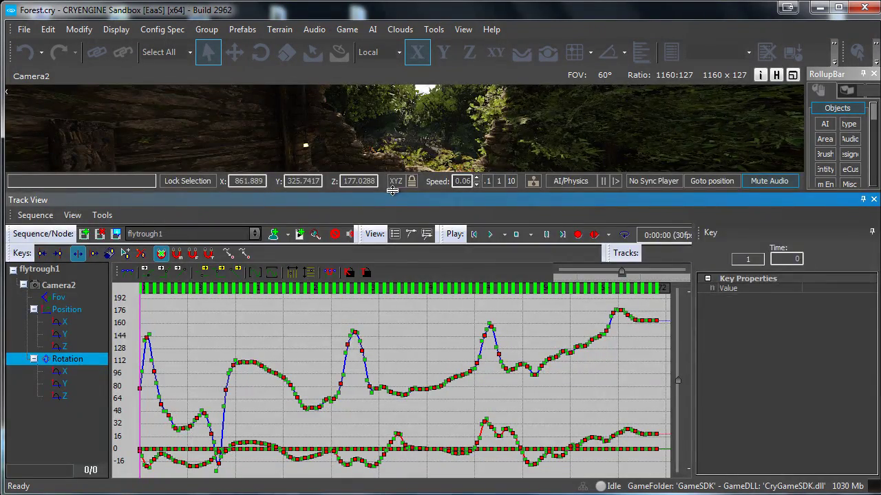
pyautogui.moveTo(392, 190); pyautogui.dragTo(413, 368)
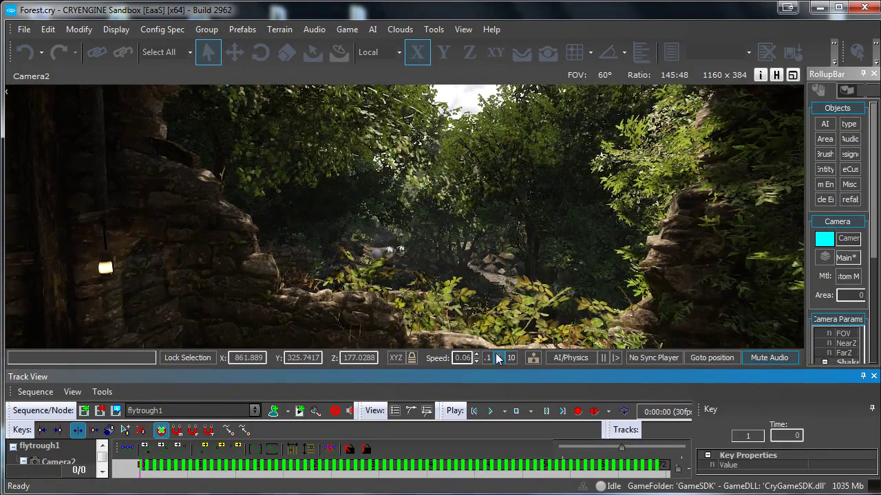
# Step: Play flytrough1 with a stop and resume, then enlarge Track View to show the rotation curves
pyautogui.click(491, 411)
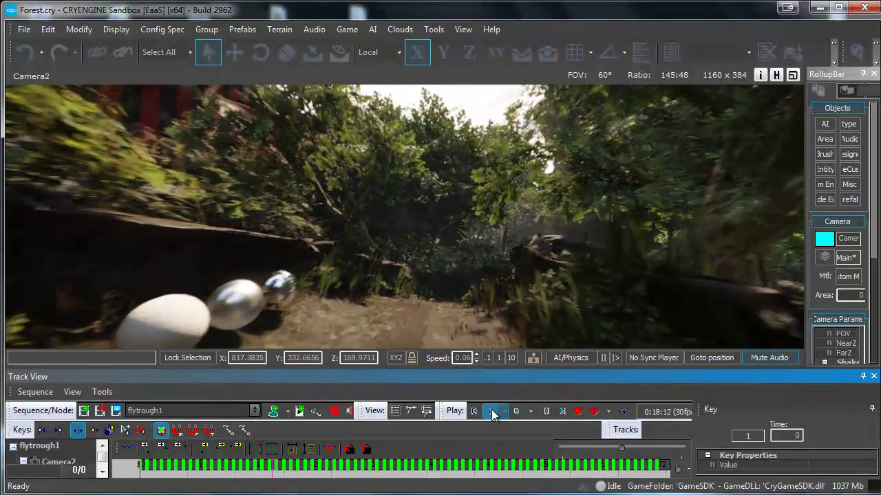
pyautogui.click(491, 411)
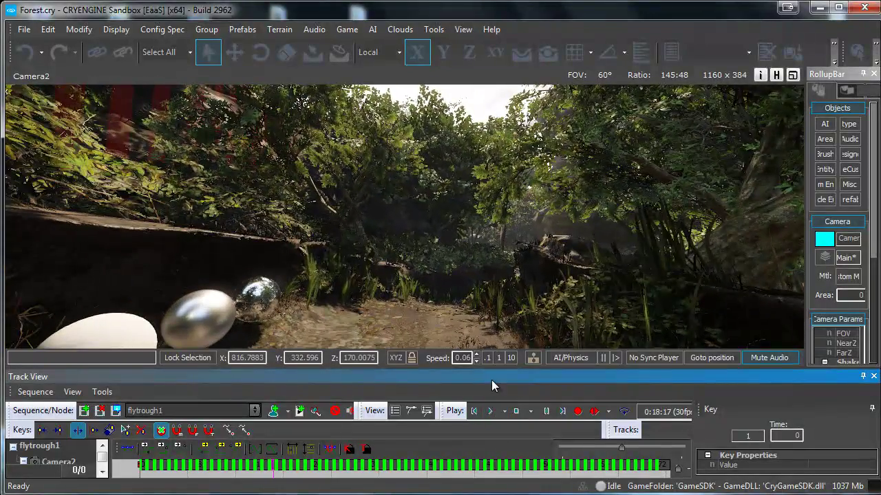
pyautogui.click(489, 412)
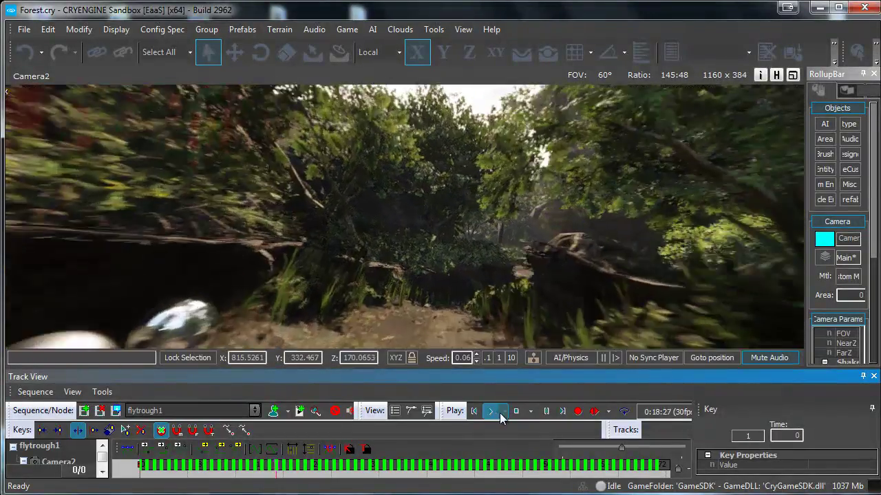
pyautogui.click(503, 429)
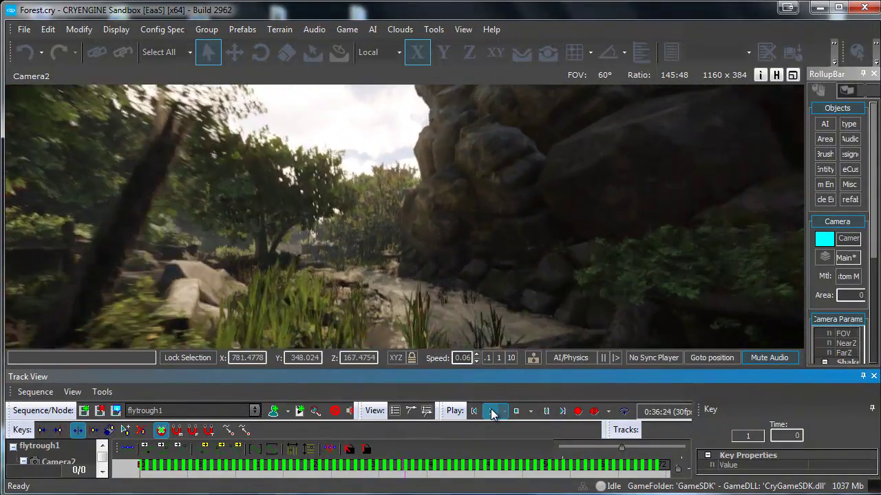
pyautogui.click(492, 412)
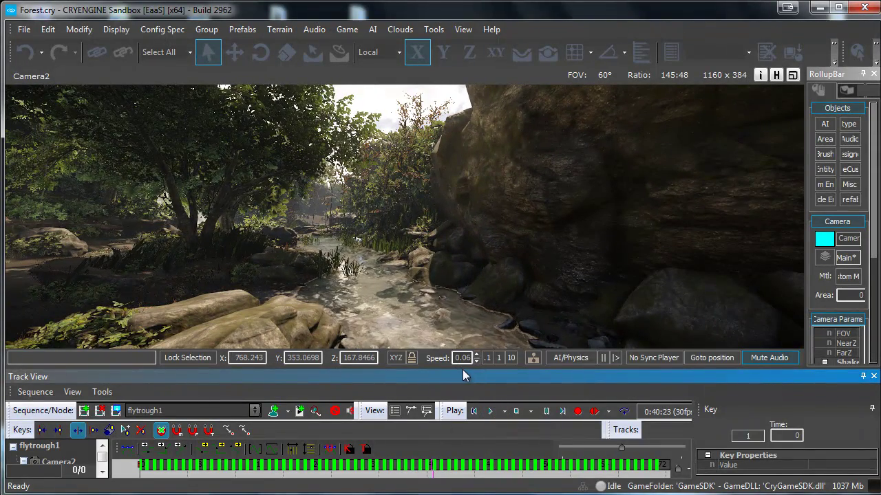
pyautogui.moveTo(461, 370); pyautogui.dragTo(447, 292)
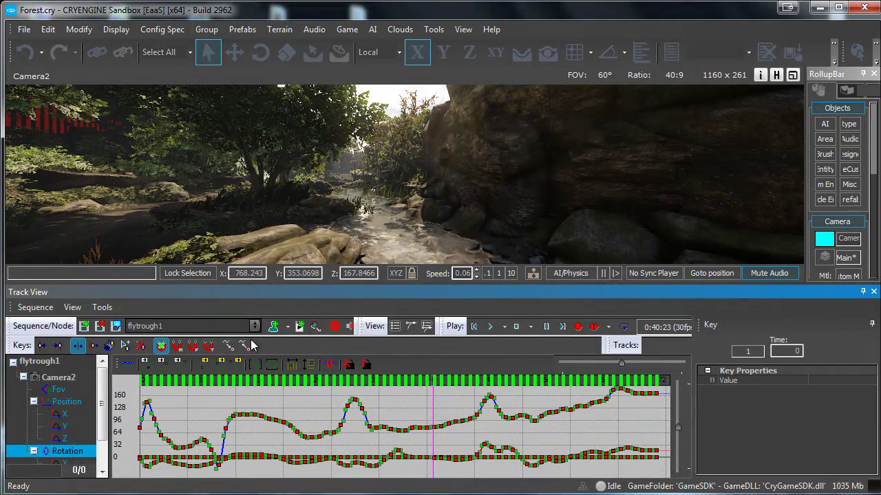
# Step: Rewind flytrough1 to 0:00 and collapse Camera2's Position and Rotation tracks
pyautogui.moveTo(322, 285); pyautogui.dragTo(347, 219)
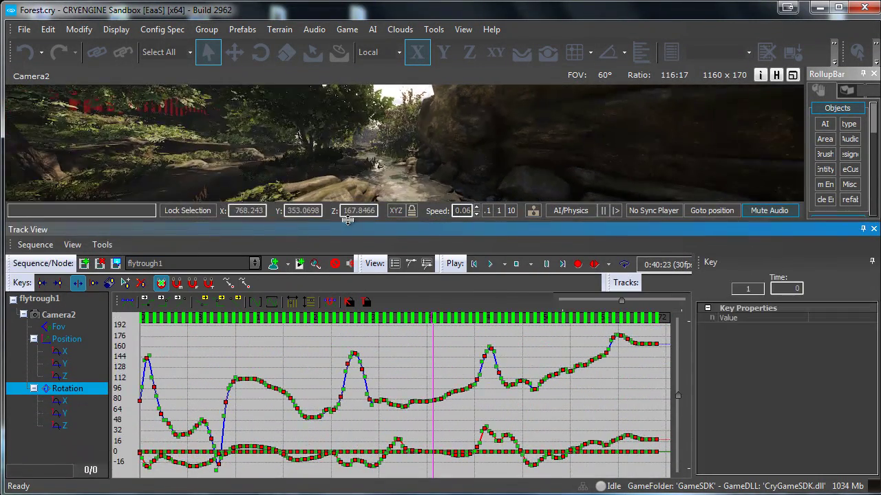
pyautogui.moveTo(423, 315); pyautogui.dragTo(141, 315)
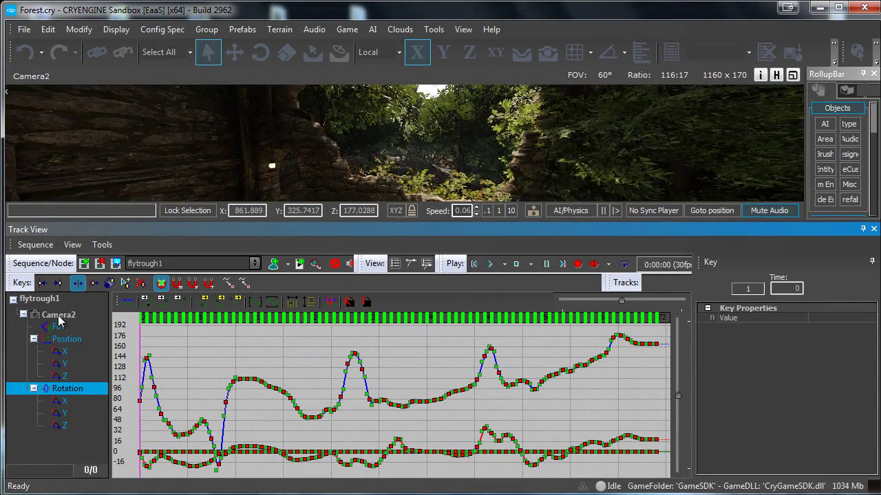
pyautogui.click(58, 316)
pyautogui.click(33, 339)
pyautogui.click(33, 350)
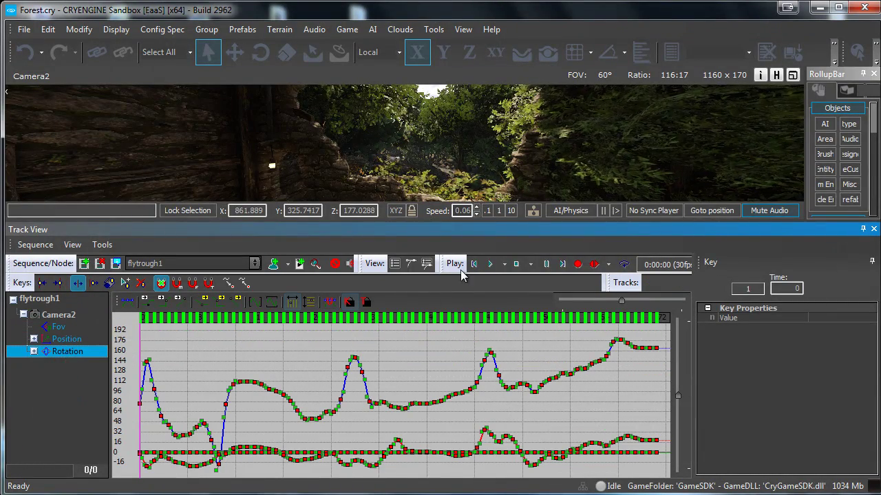
pyautogui.moveTo(491, 221); pyautogui.dragTo(491, 341)
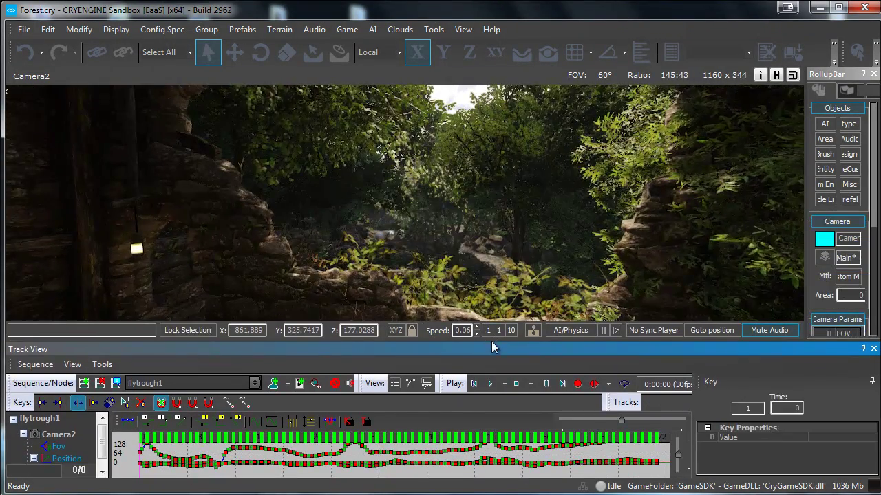
# Step: Hide the EditMode and Object toolbars and collapse Track View so the viewport fills the window
pyautogui.rightClick(600, 27)
pyautogui.click(600, 46)
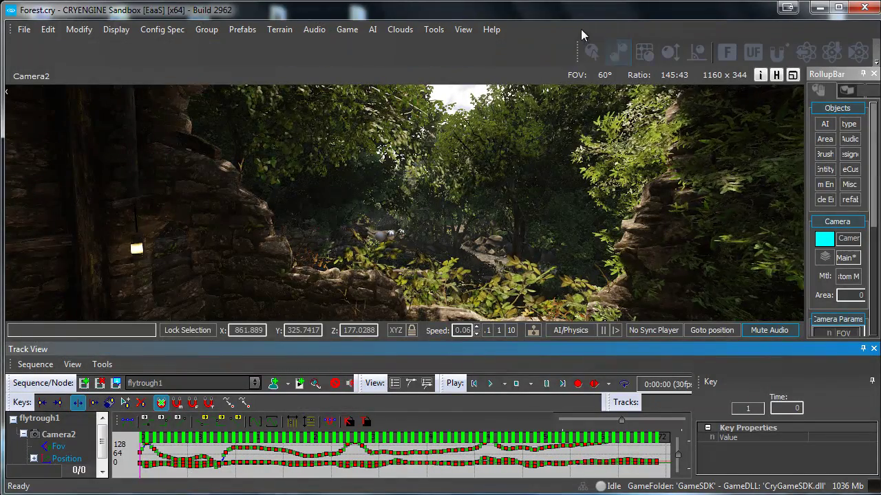
pyautogui.rightClick(578, 29)
pyautogui.click(601, 66)
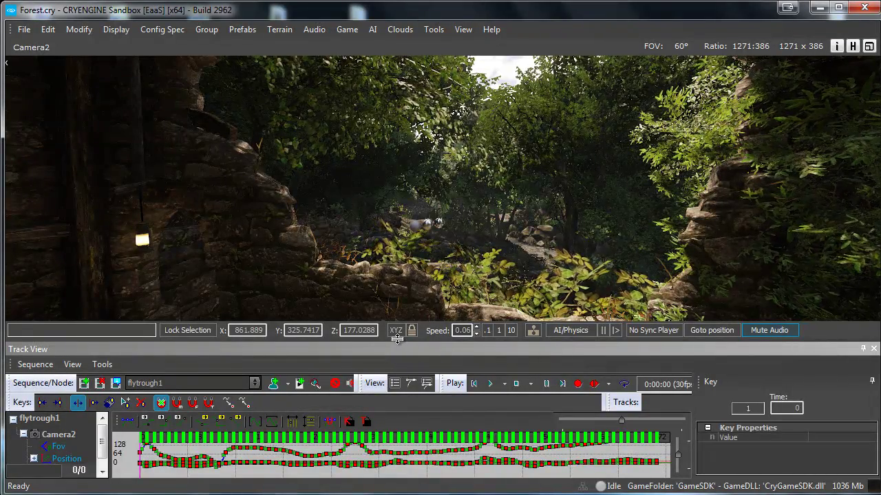
pyautogui.moveTo(398, 342); pyautogui.dragTo(394, 345)
pyautogui.moveTo(398, 377); pyautogui.dragTo(414, 479)
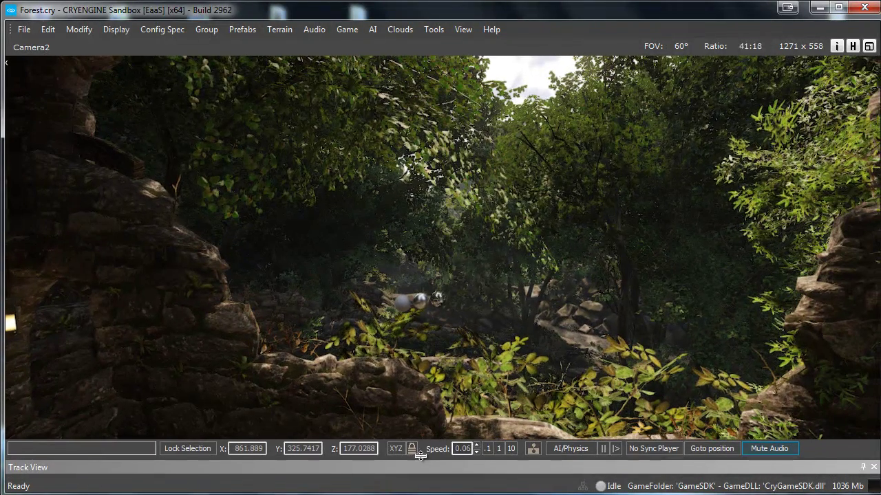
# Step: Start the Camera2 fly-through in the enlarged viewport and set playback speed to 1
pyautogui.moveTo(439, 467); pyautogui.dragTo(440, 475)
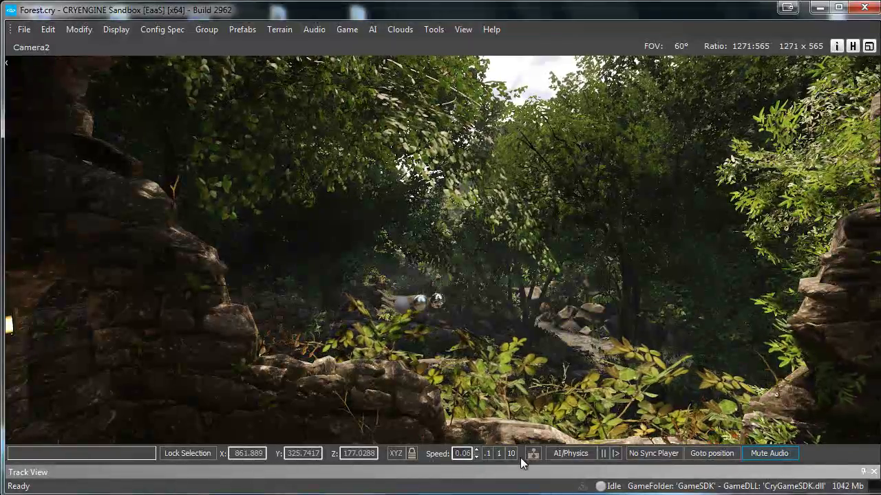
pyautogui.moveTo(513, 463)
pyautogui.mouseDown()
pyautogui.moveTo(507, 420)
pyautogui.moveTo(481, 466)
pyautogui.mouseUp()
pyautogui.click(493, 469)
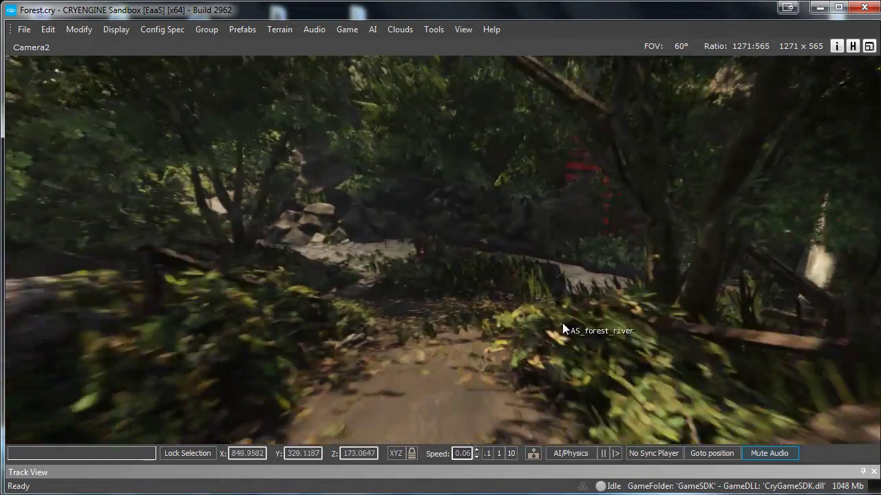
pyautogui.moveTo(534, 464); pyautogui.dragTo(534, 418)
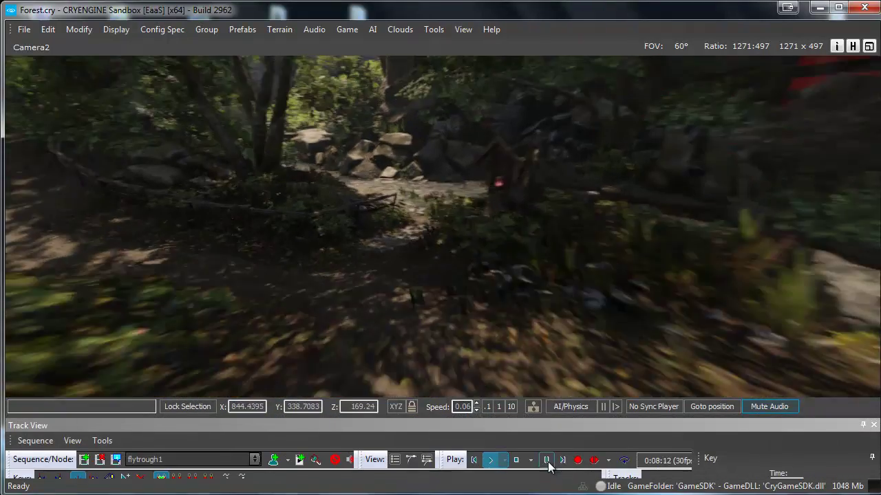
pyautogui.click(461, 459)
pyautogui.click(494, 396)
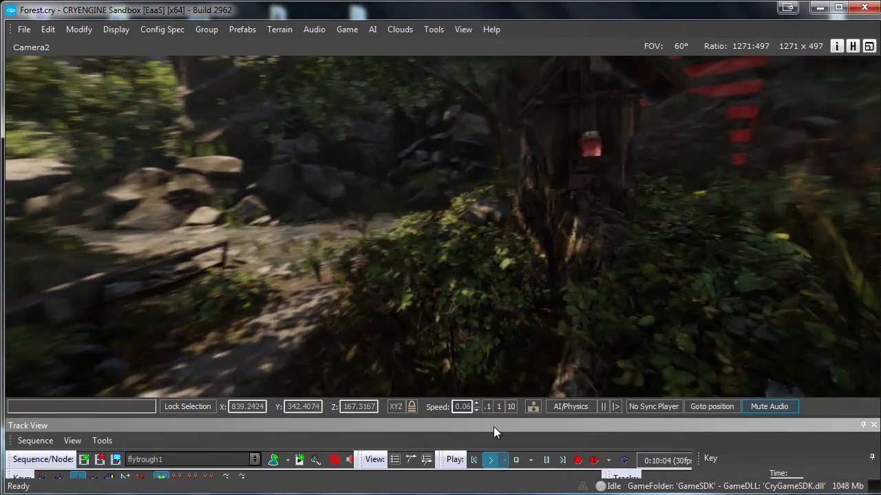